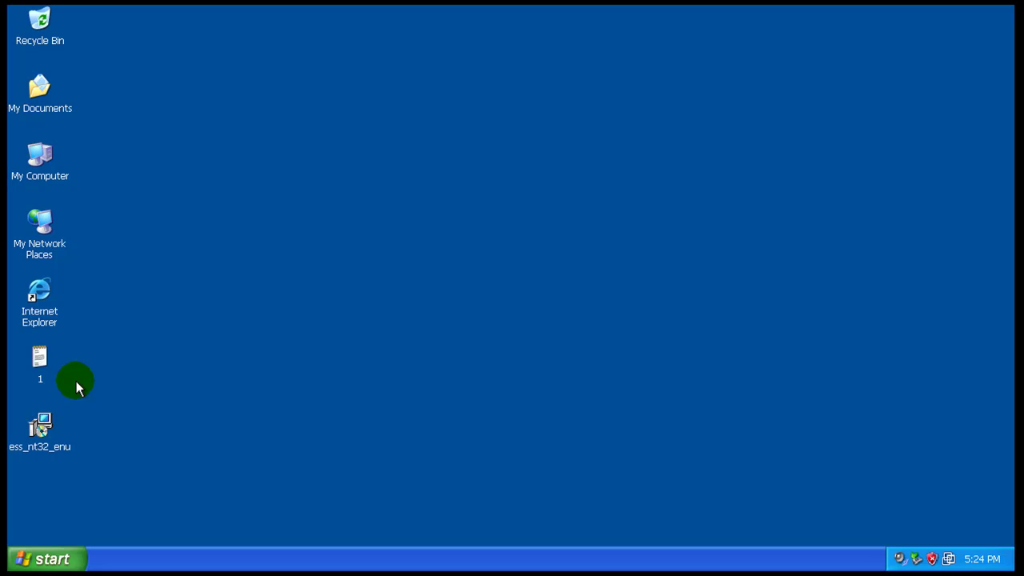
# - Launch the ess_nt32_enu installer, accept the licence agreement and keep the default installation mode
pyautogui.click(44, 368)
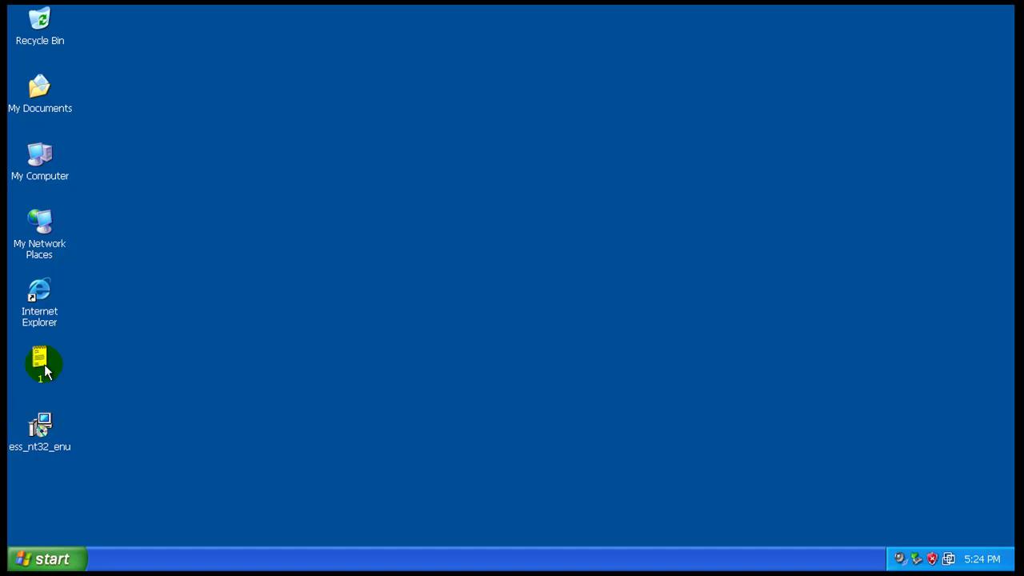
pyautogui.doubleClick(44, 432)
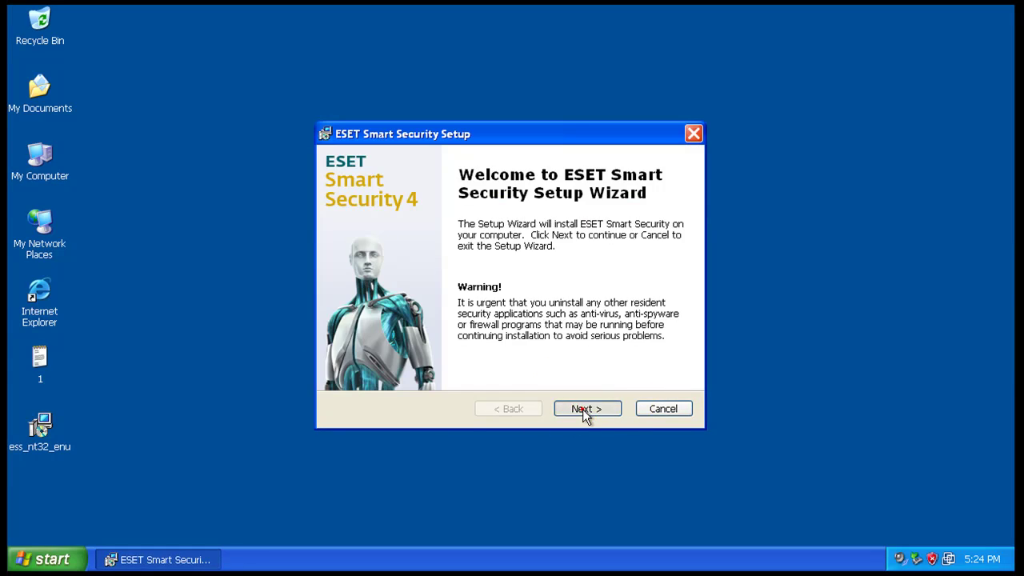
pyautogui.click(582, 409)
pyautogui.click(480, 348)
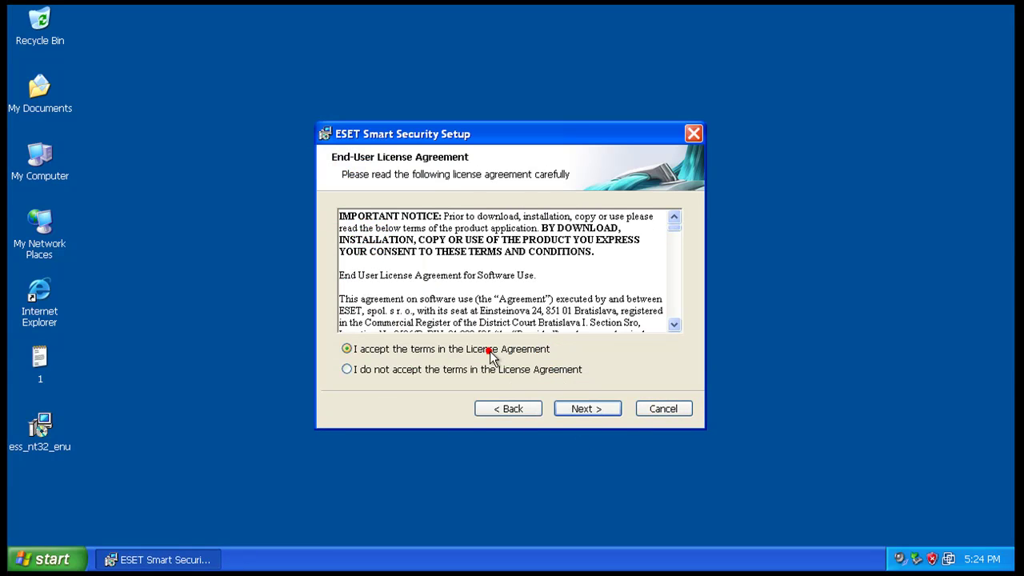
pyautogui.click(580, 409)
pyautogui.click(578, 407)
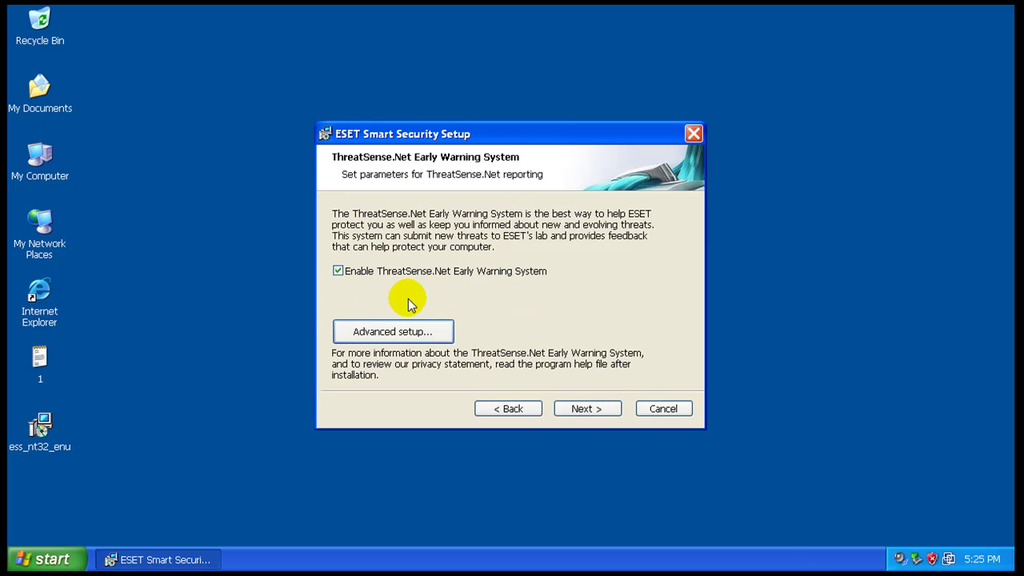
# - Enable detection of potentially unwanted applications and start the ESET Smart Security installation
pyautogui.click(596, 410)
pyautogui.click(522, 269)
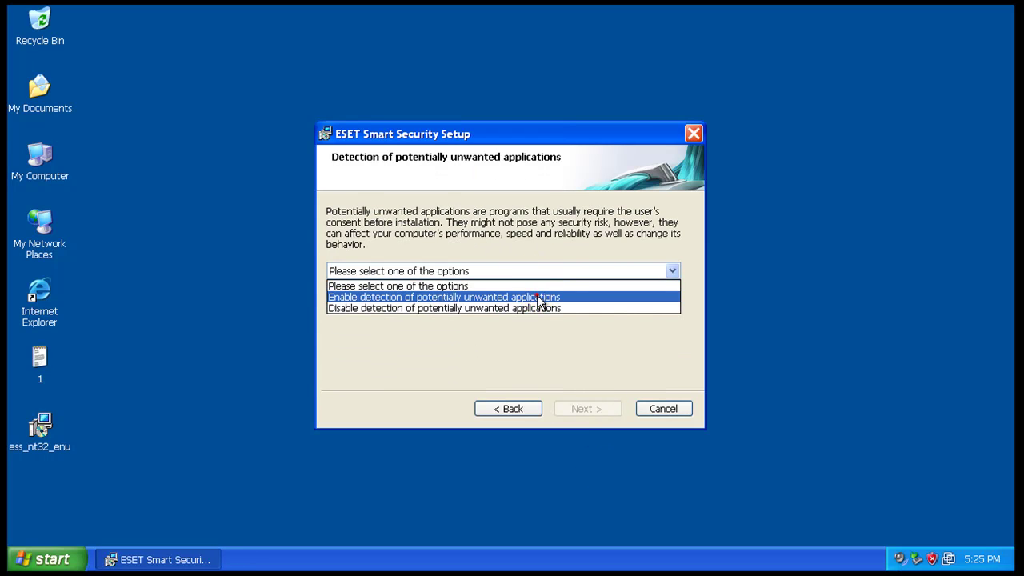
pyautogui.click(537, 296)
pyautogui.click(580, 407)
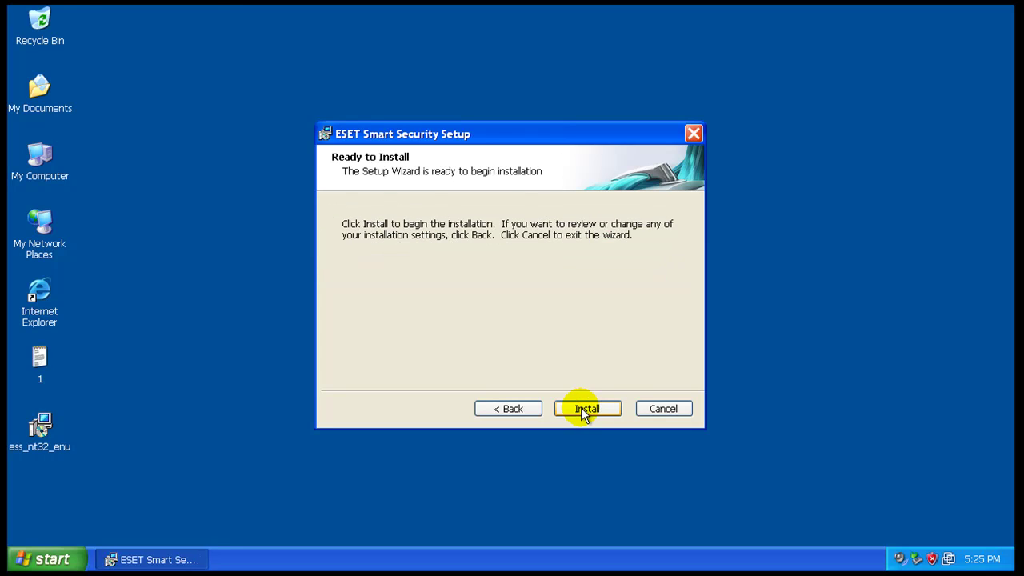
pyautogui.click(586, 408)
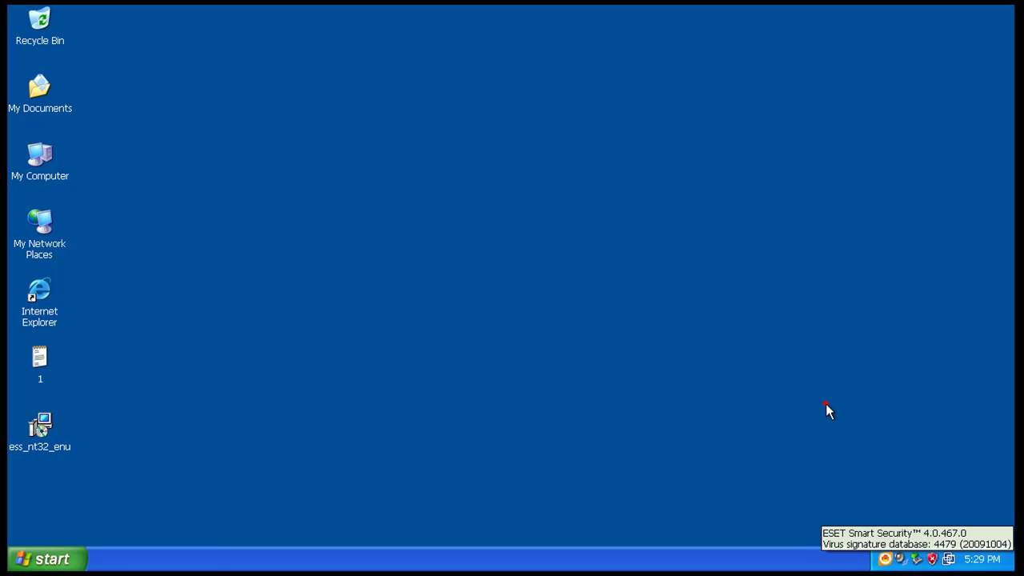
pyautogui.doubleClick(884, 557)
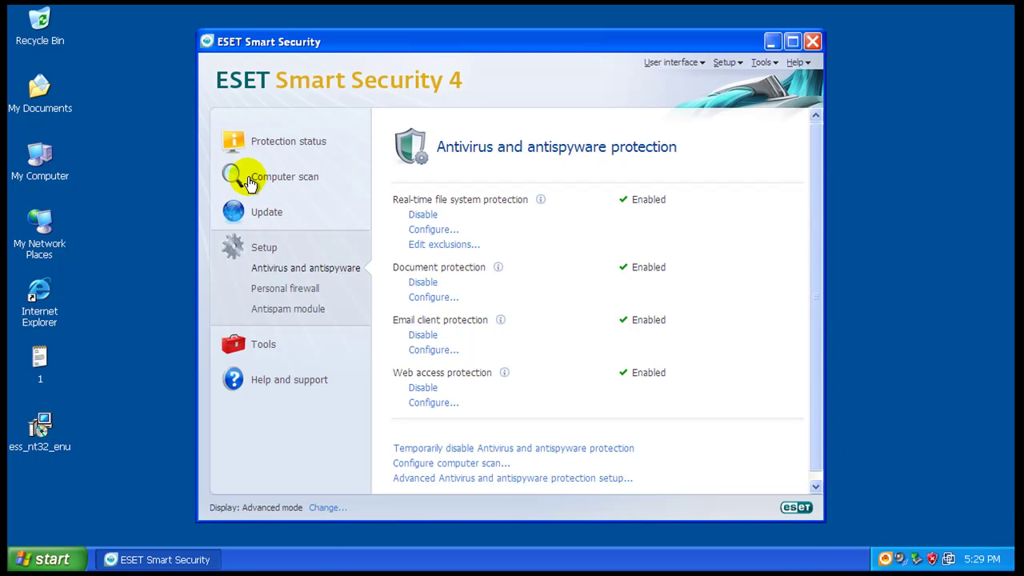
pyautogui.click(288, 211)
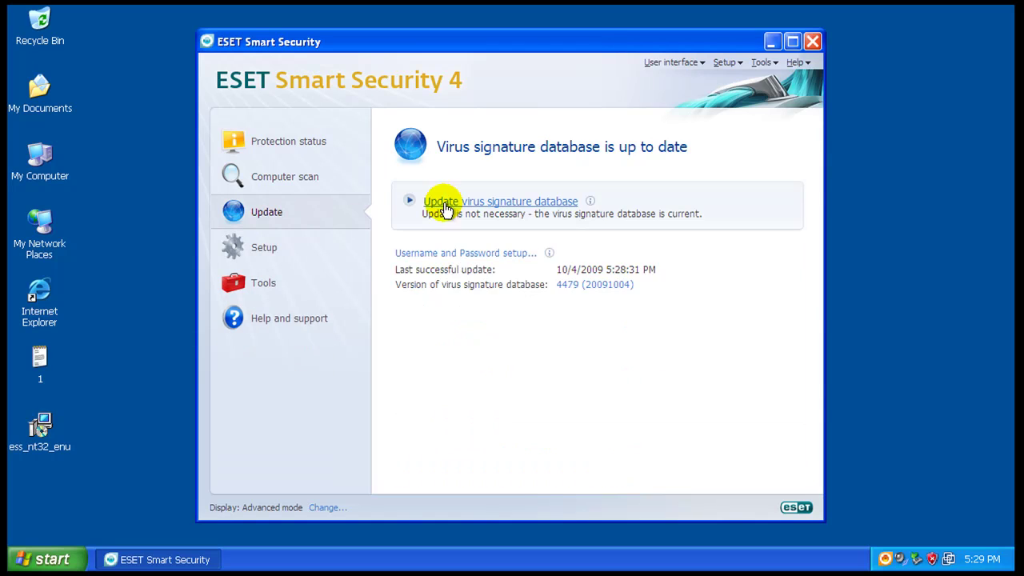
pyautogui.click(442, 201)
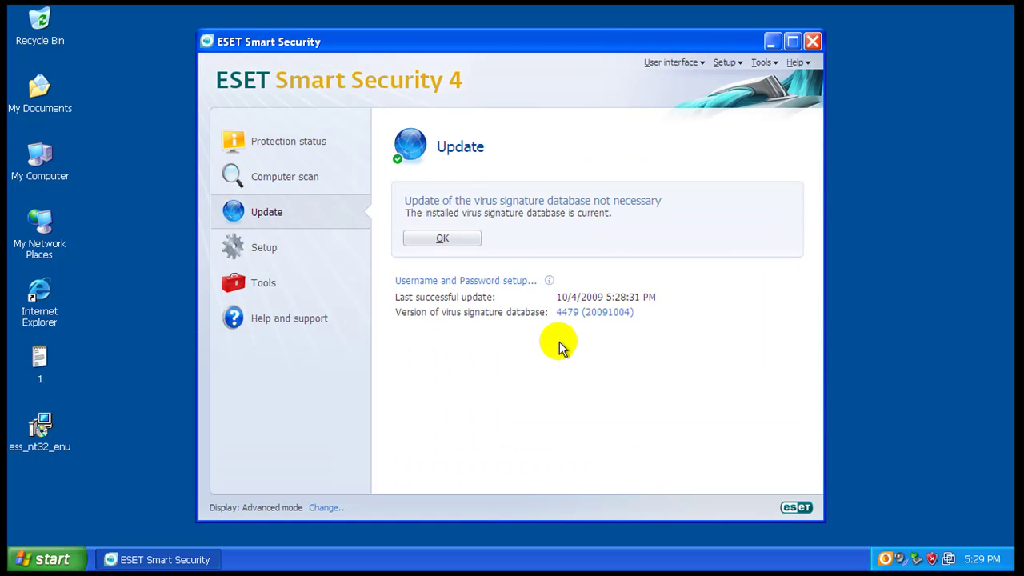
pyautogui.click(469, 236)
pyautogui.click(293, 250)
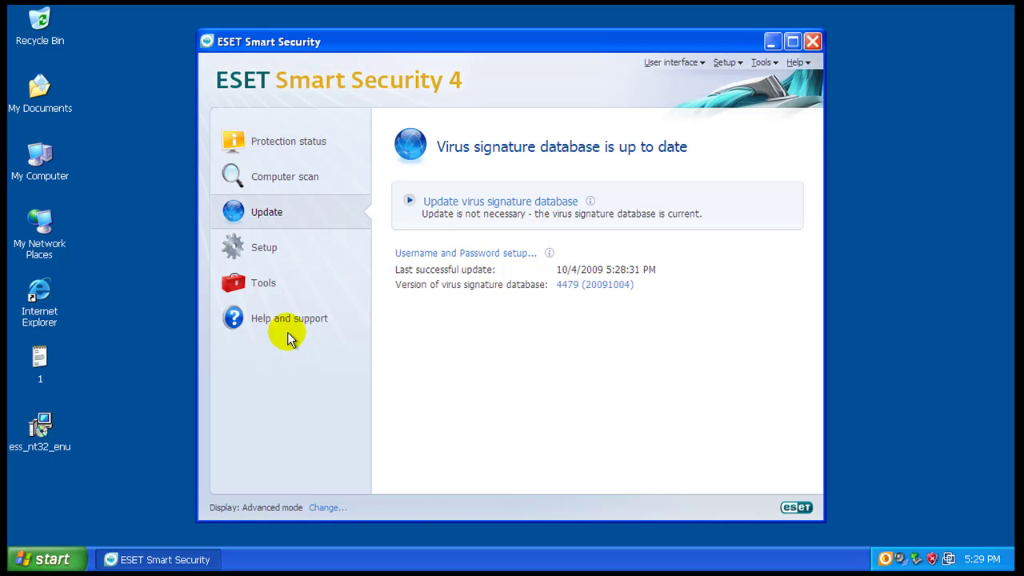
pyautogui.click(807, 69)
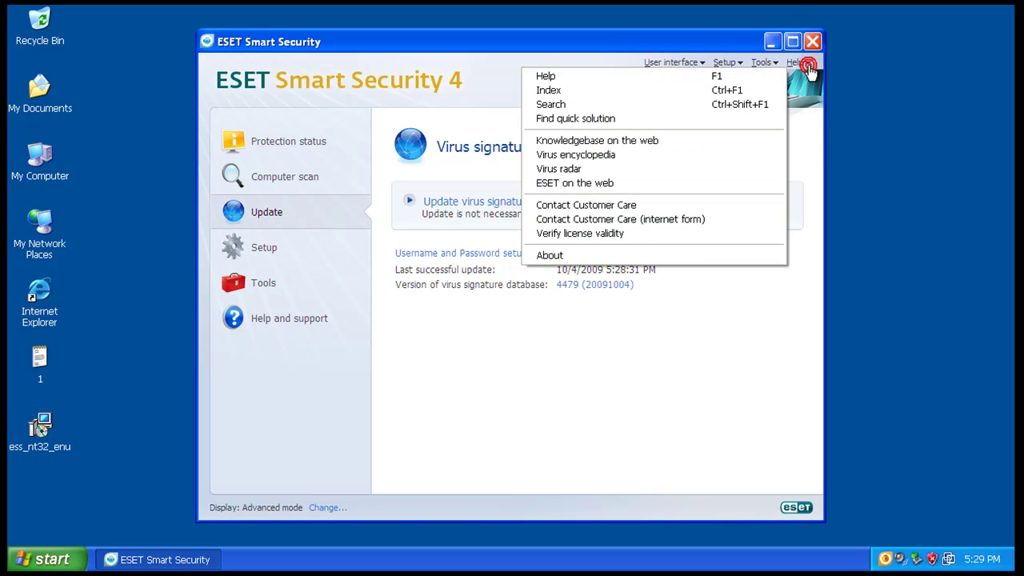
pyautogui.click(696, 254)
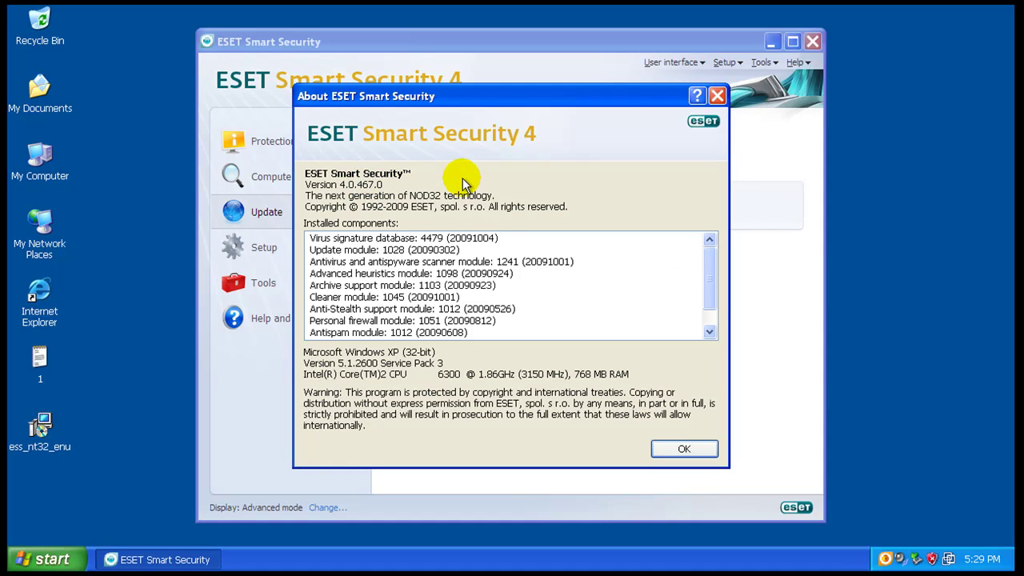
pyautogui.click(685, 449)
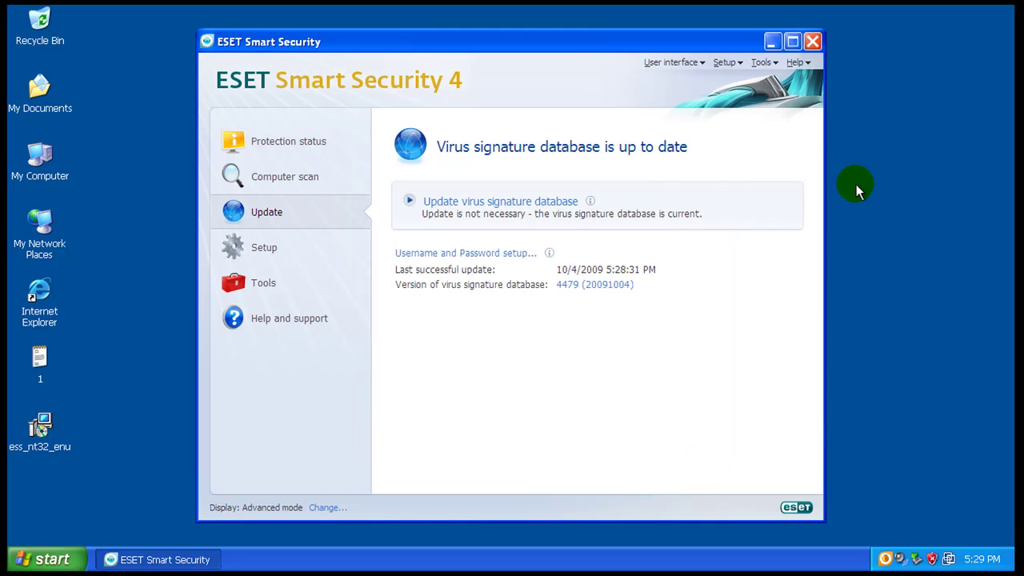
pyautogui.click(305, 248)
pyautogui.click(317, 270)
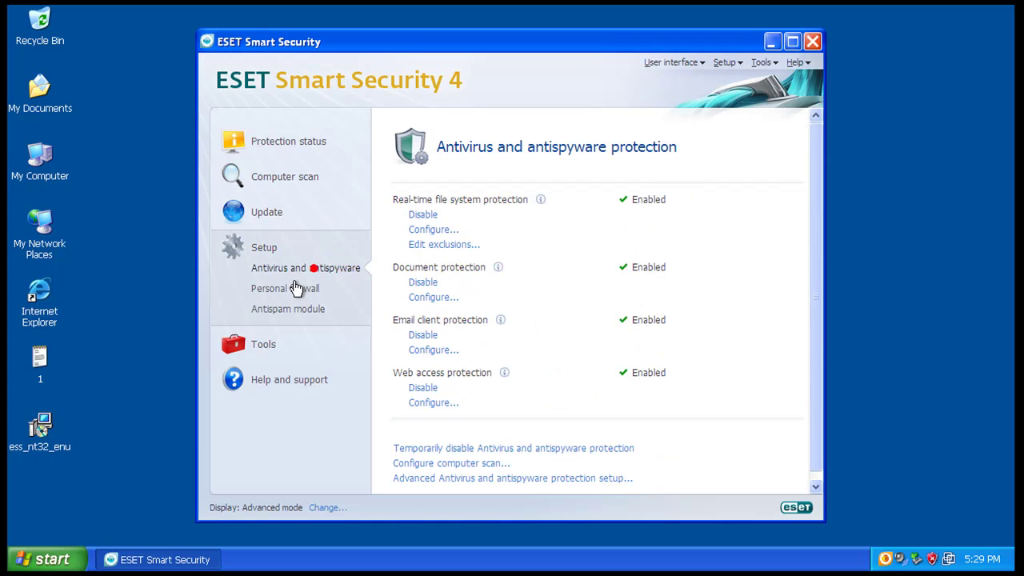
pyautogui.click(288, 288)
pyautogui.click(289, 308)
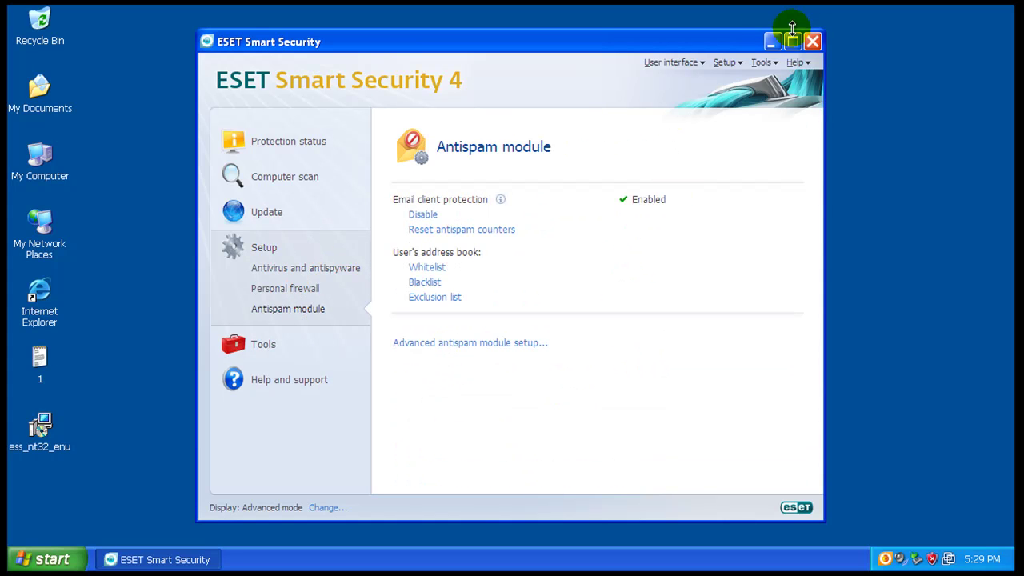
pyautogui.click(812, 42)
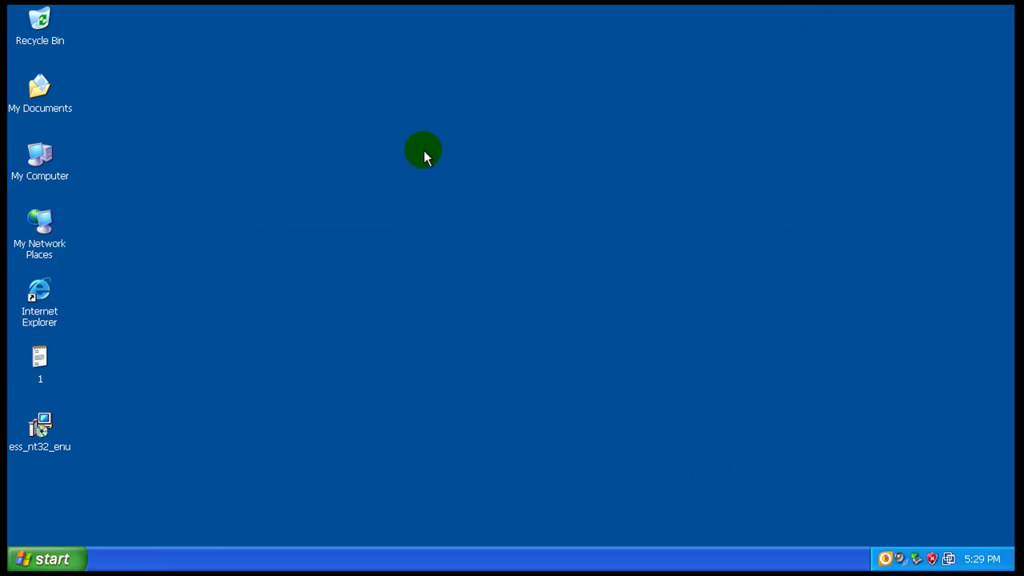
# - Open Internet Explorer beside the Notepad file 1 listing malicious URLs
pyautogui.doubleClick(55, 316)
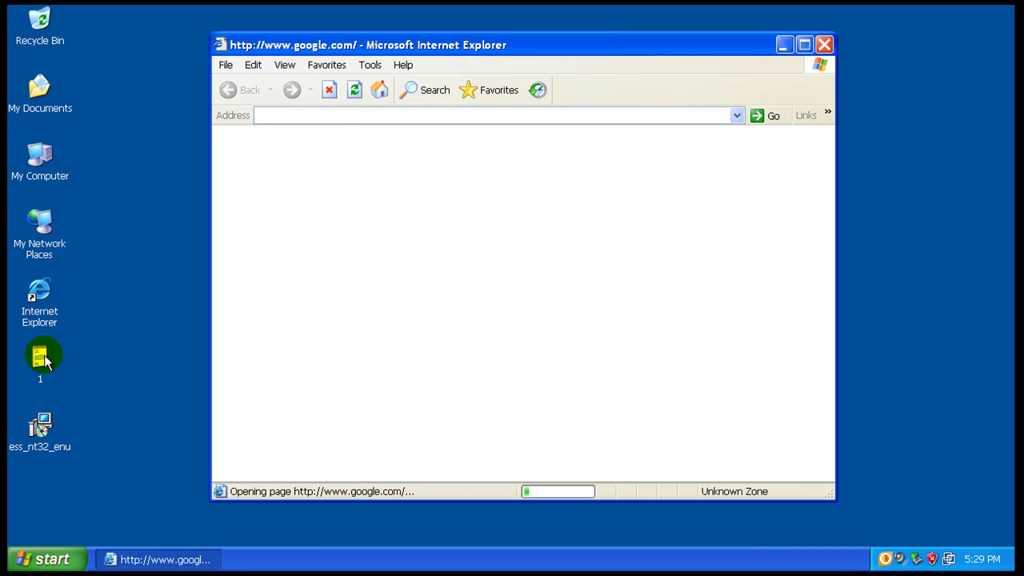
pyautogui.moveTo(482, 45); pyautogui.dragTo(629, 49)
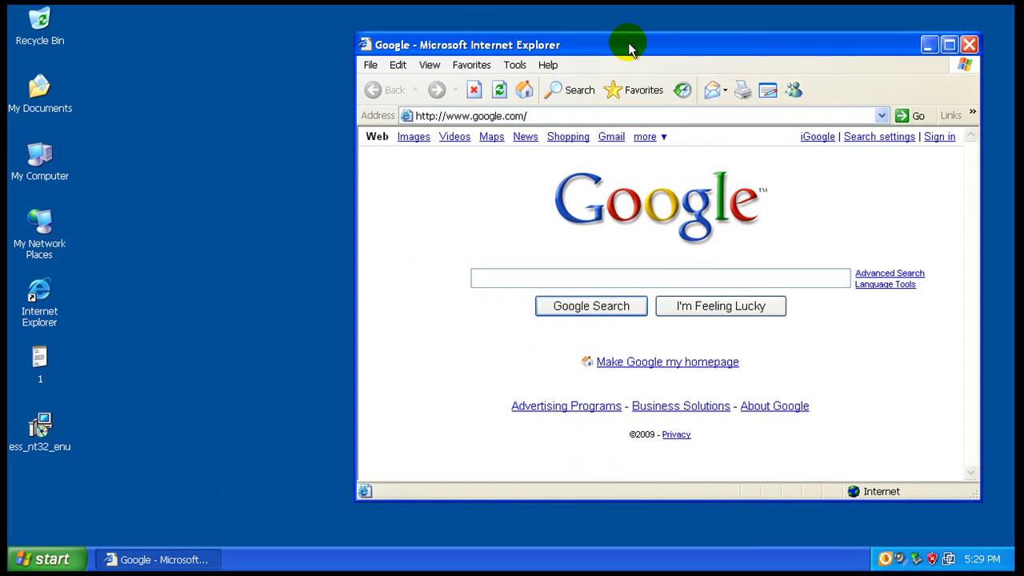
pyautogui.doubleClick(42, 360)
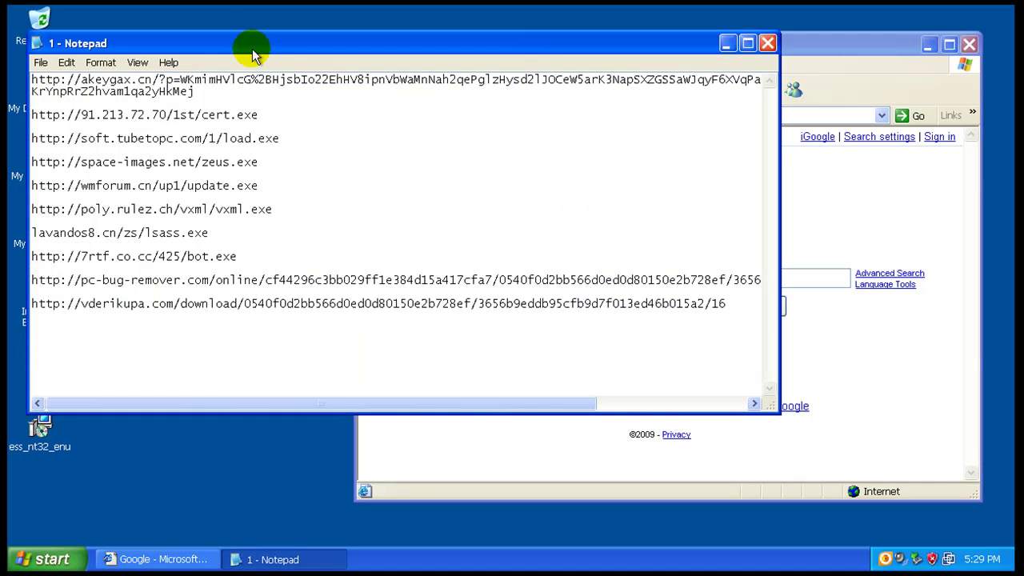
# - Copy the full akeygax.cn URL spanning both lines in Notepad
pyautogui.doubleClick(258, 78)
pyautogui.rightClick(259, 75)
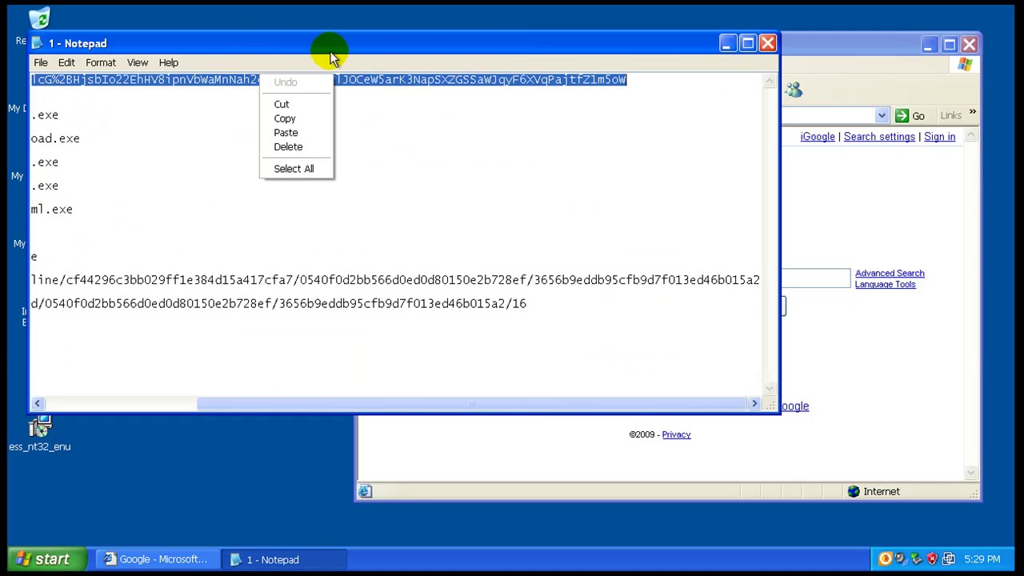
pyautogui.moveTo(330, 53); pyautogui.dragTo(332, 57)
pyautogui.click(251, 394)
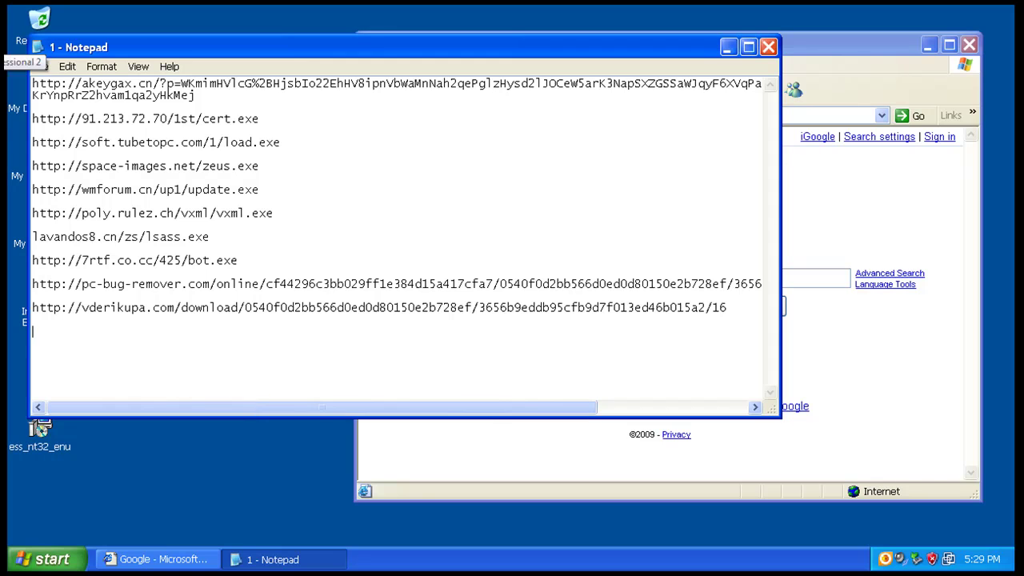
pyautogui.moveTo(32, 83); pyautogui.dragTo(194, 94)
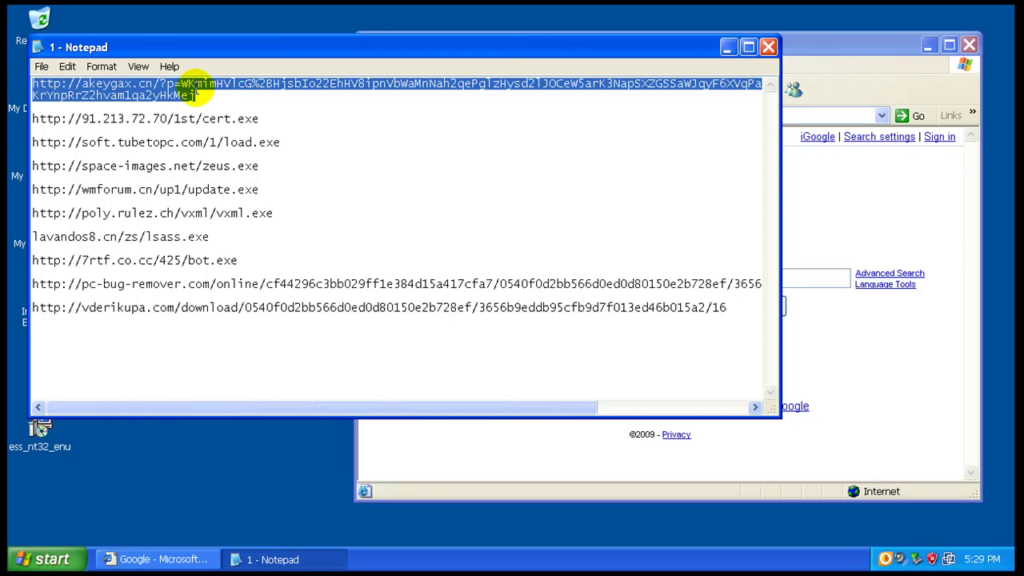
pyautogui.rightClick(195, 94)
pyautogui.click(245, 124)
# - Select the current address in Internet Explorer's address bar for replacing
pyautogui.click(842, 38)
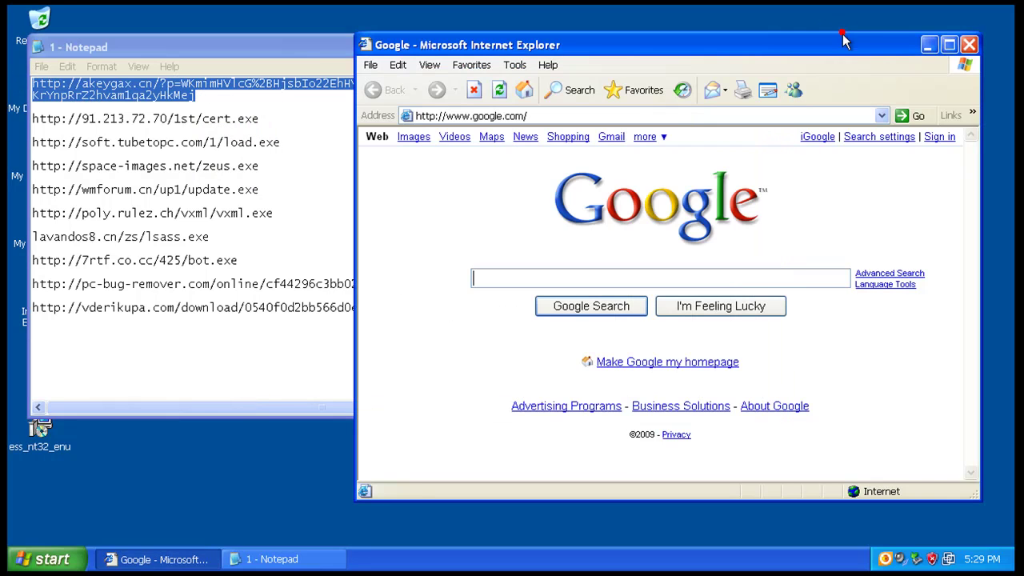
pyautogui.click(722, 116)
pyautogui.rightClick(723, 116)
# - Load the pasted akeygax.cn address and dismiss the fake site's warning alert
pyautogui.click(756, 171)
pyautogui.press('Return')
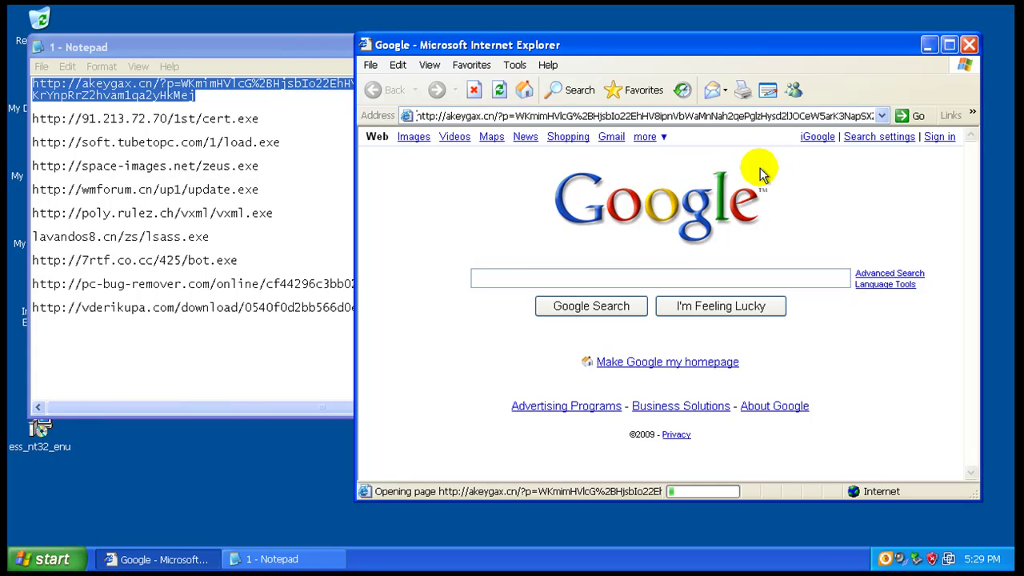
pyautogui.click(545, 335)
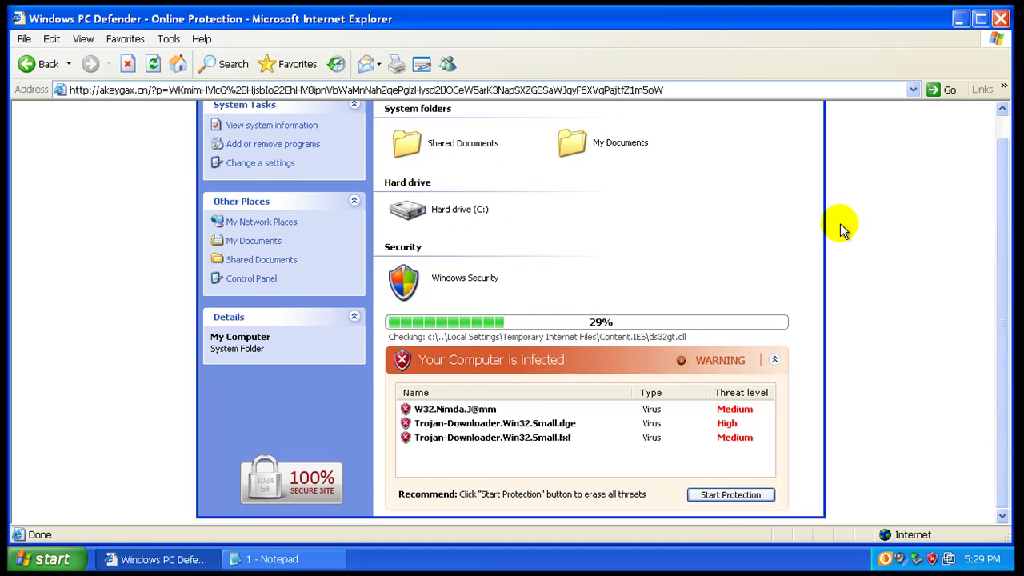
# - Let the fake downloads run, then close the Windows PC Defender setup and the browser
pyautogui.click(508, 294)
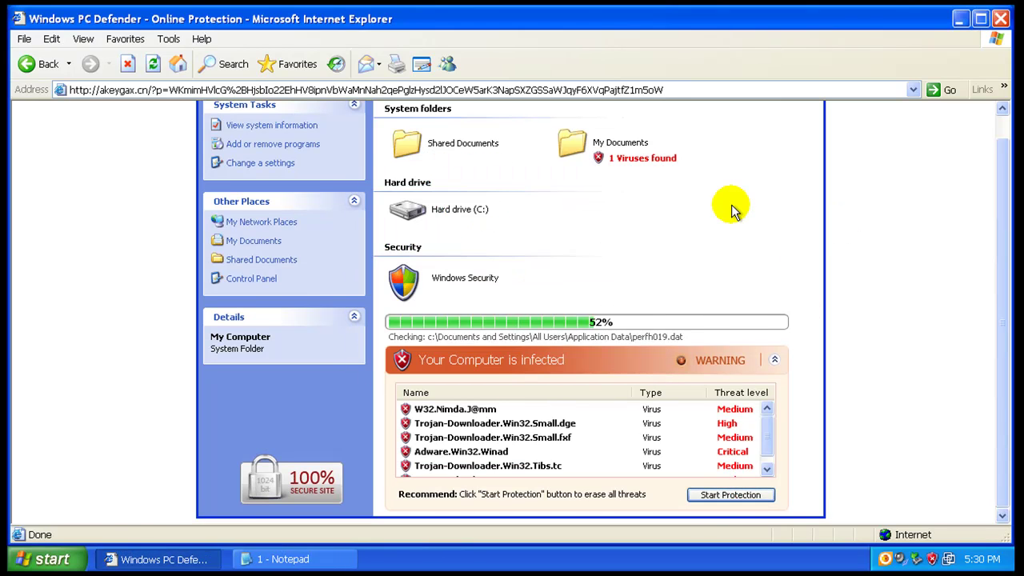
pyautogui.click(580, 290)
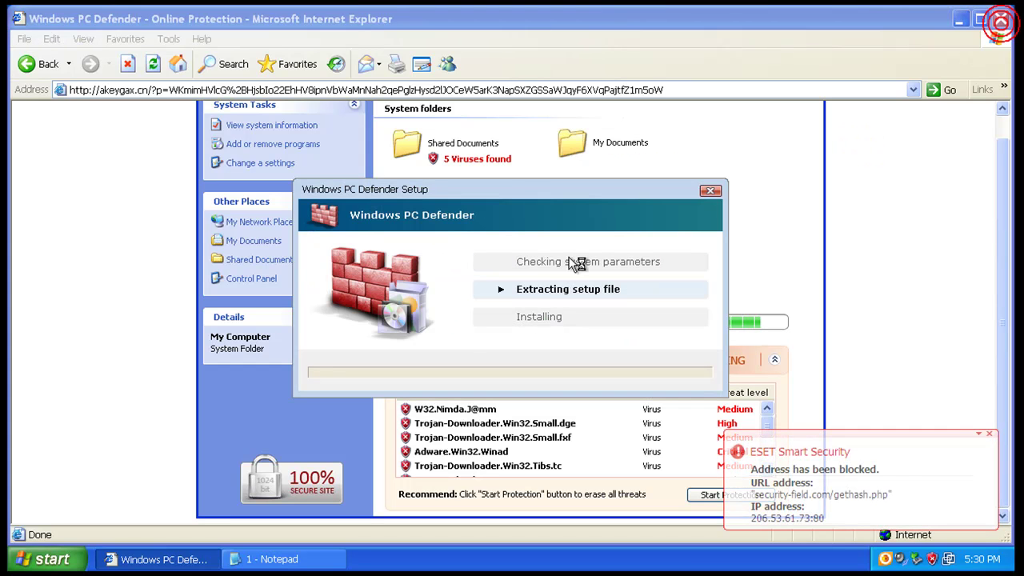
pyautogui.click(534, 297)
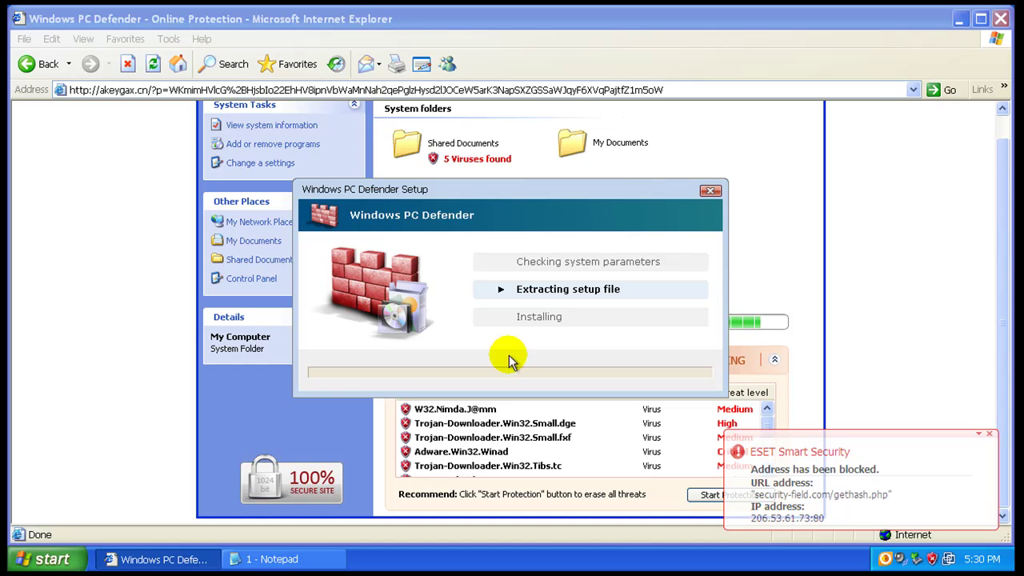
pyautogui.click(710, 190)
pyautogui.click(476, 344)
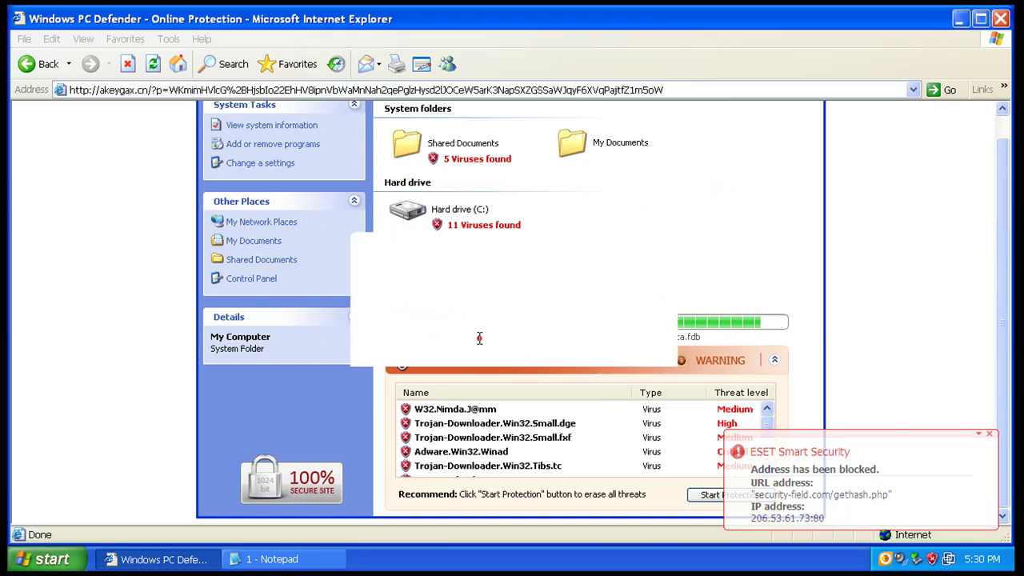
# - Confirm leaving the fake site and dismiss all the ESET blocked-address notifications
pyautogui.click(486, 345)
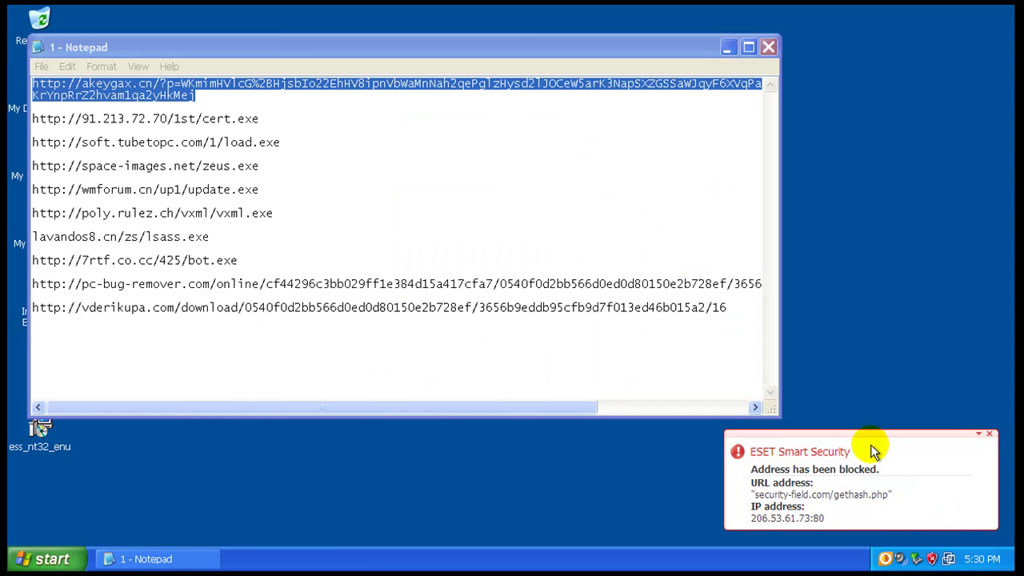
pyautogui.click(989, 434)
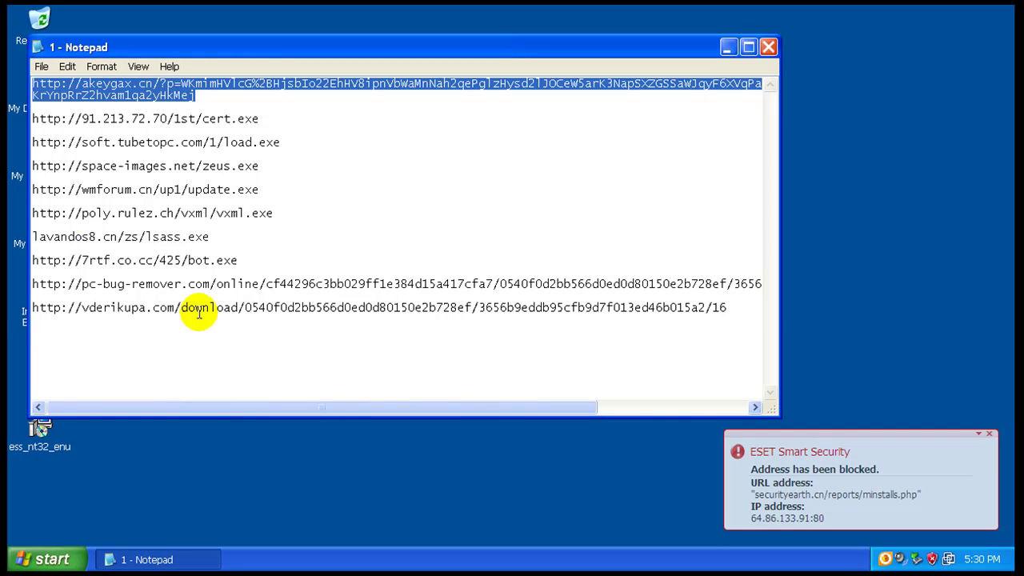
pyautogui.click(989, 434)
pyautogui.click(990, 436)
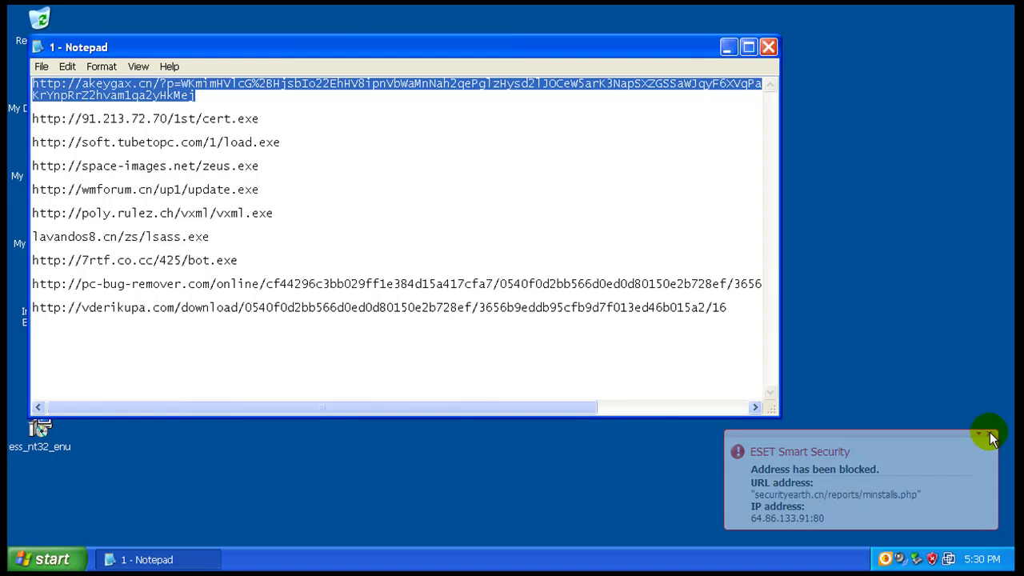
pyautogui.click(990, 436)
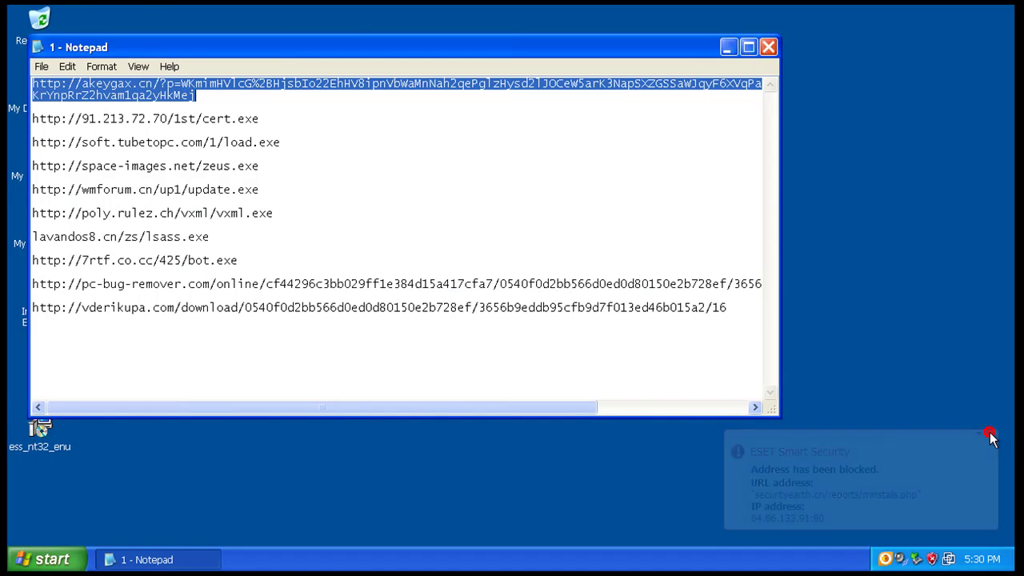
pyautogui.click(990, 436)
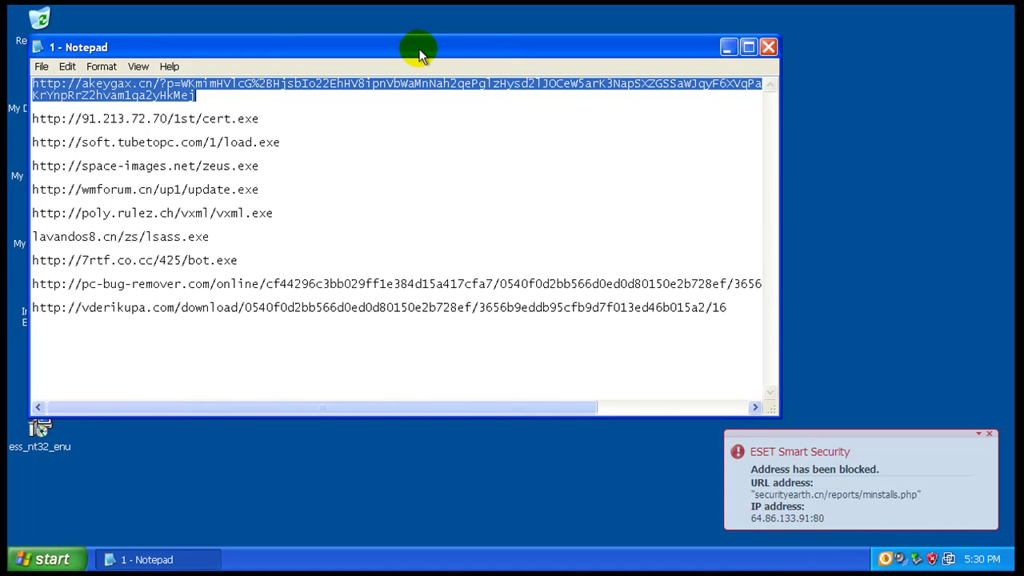
# - Copy the 91.213.72.70/1st/cert.exe URL from Notepad and select the browser's address
pyautogui.moveTo(419, 48); pyautogui.dragTo(481, 38)
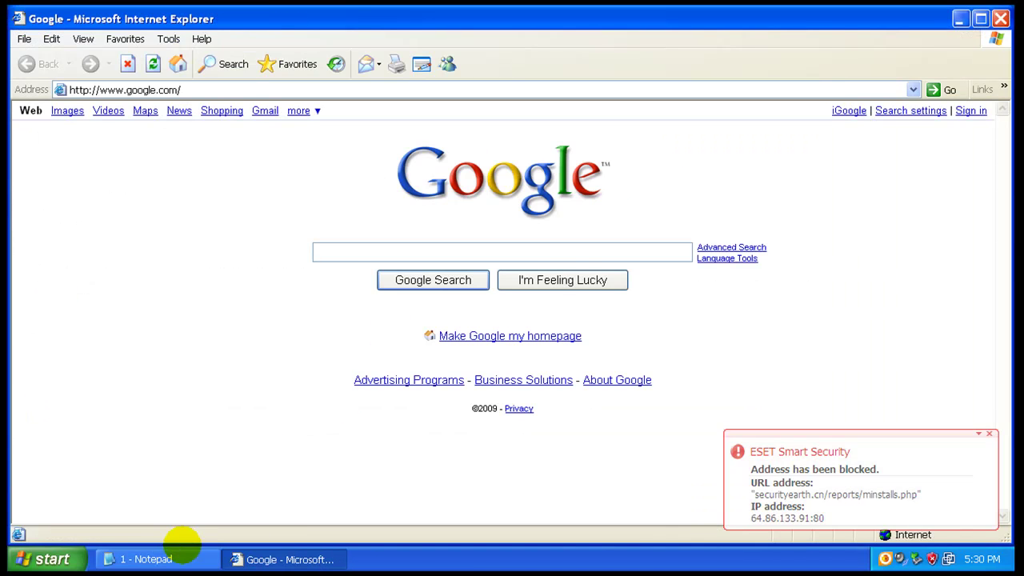
pyautogui.click(169, 560)
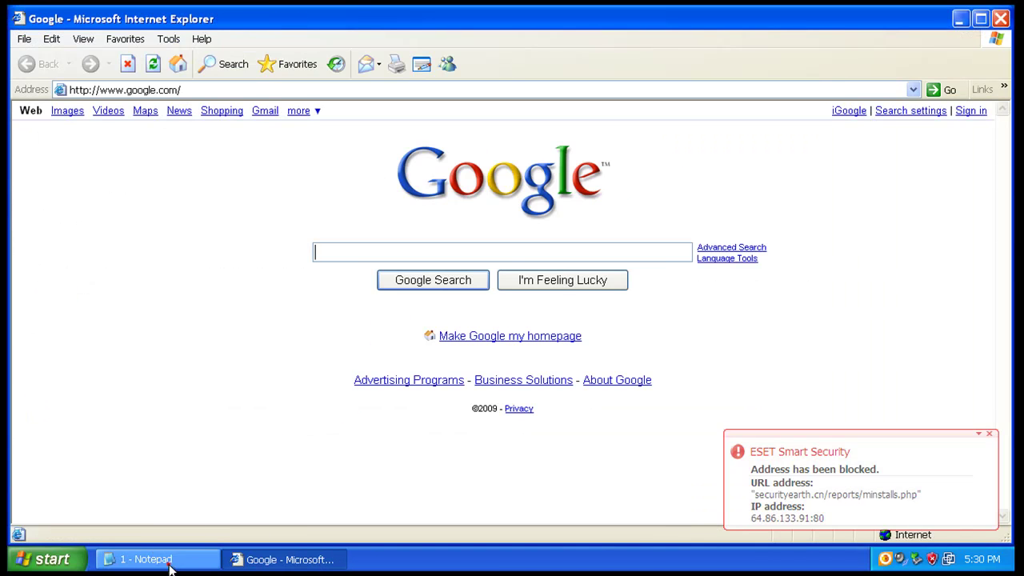
pyautogui.doubleClick(269, 107)
pyautogui.rightClick(272, 107)
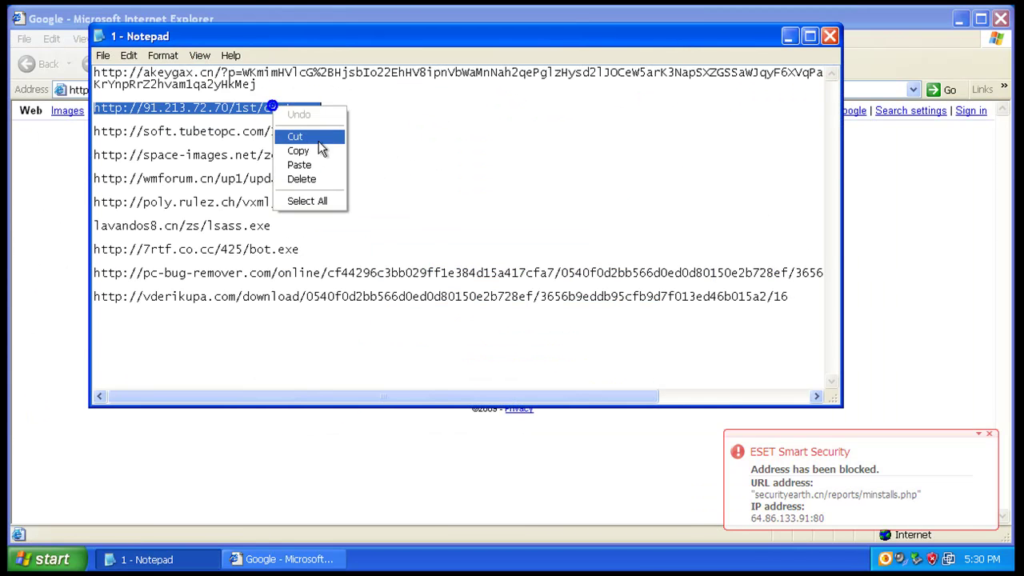
pyautogui.click(297, 150)
pyautogui.click(74, 87)
pyautogui.rightClick(75, 88)
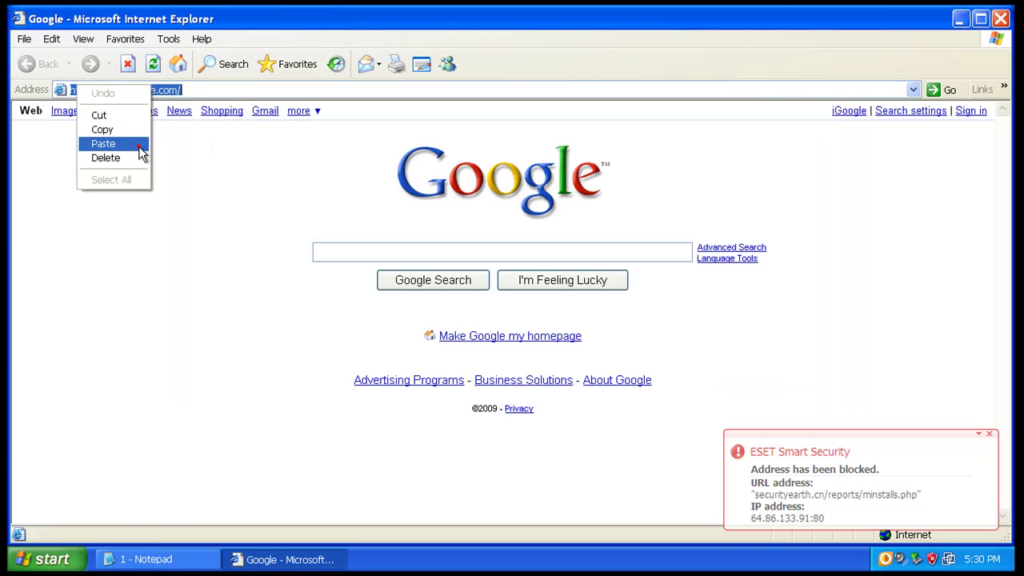
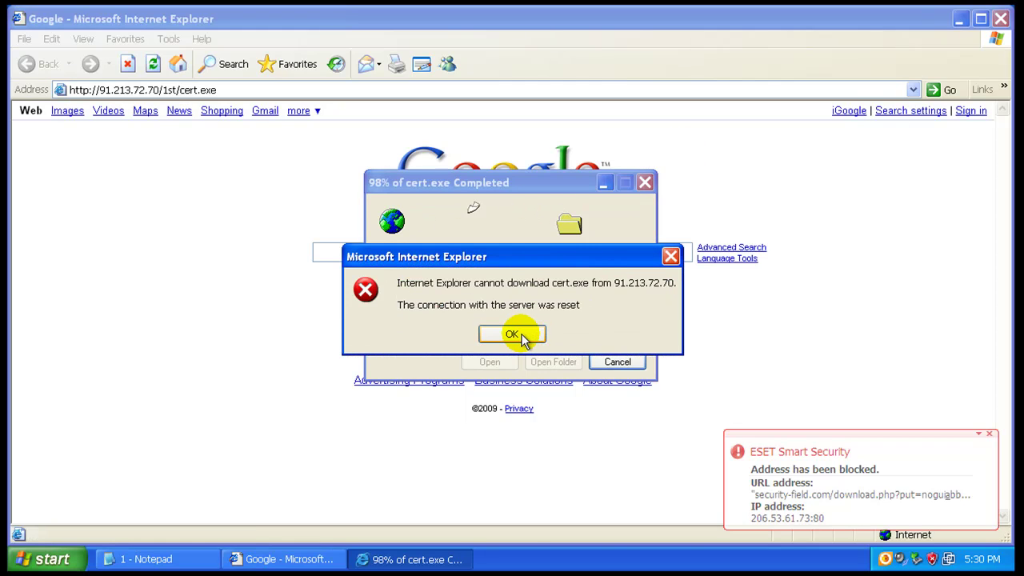
# - Acknowledge the failed cert.exe download error and close both ESET 'Address has been blocked' alerts
pyautogui.click(516, 335)
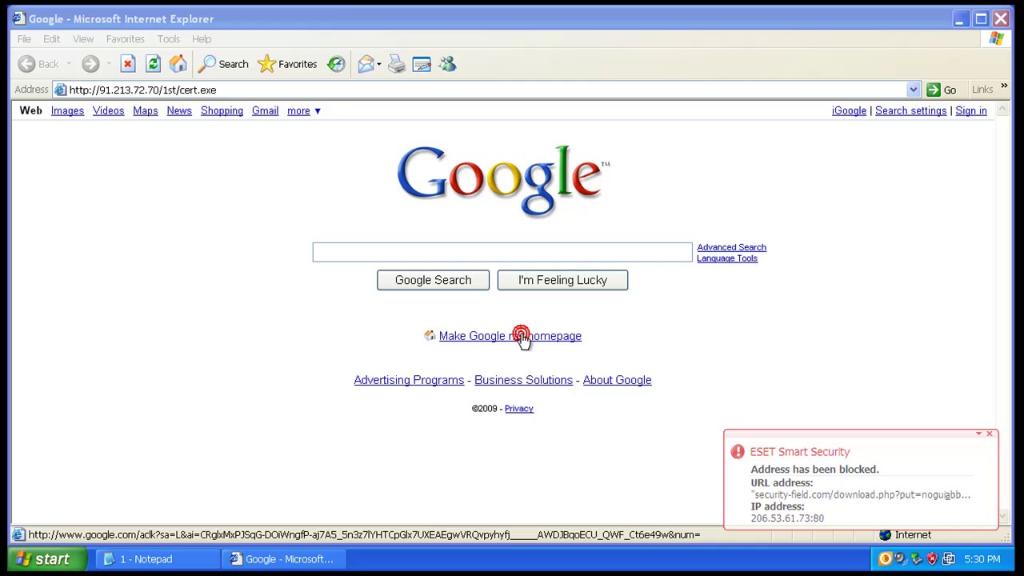
pyautogui.click(990, 437)
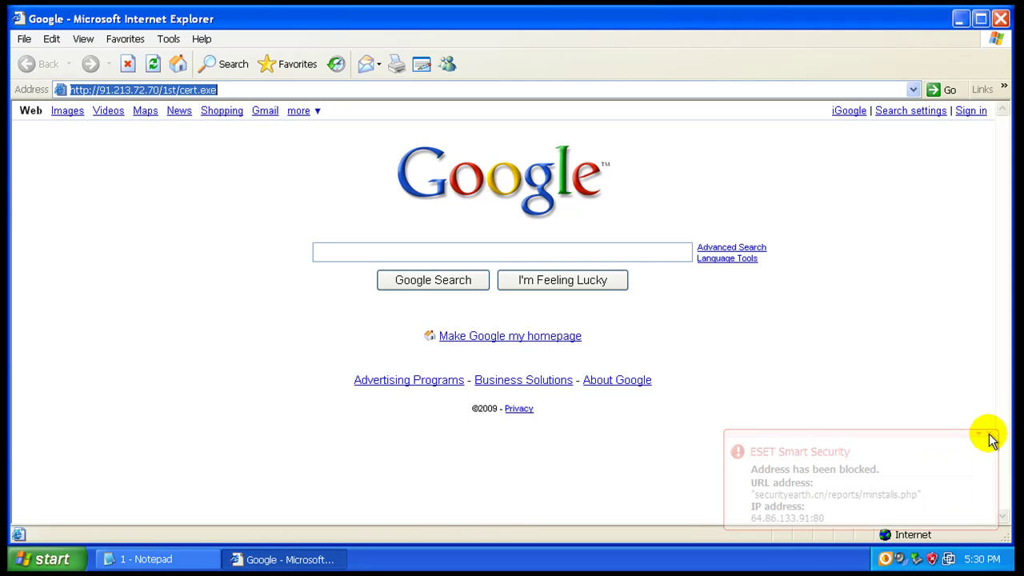
pyautogui.click(990, 437)
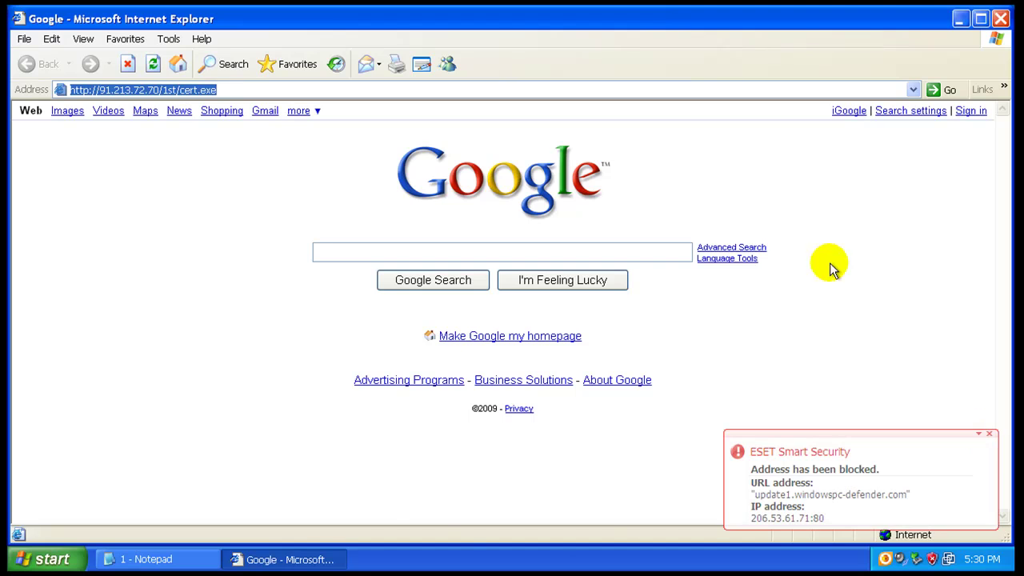
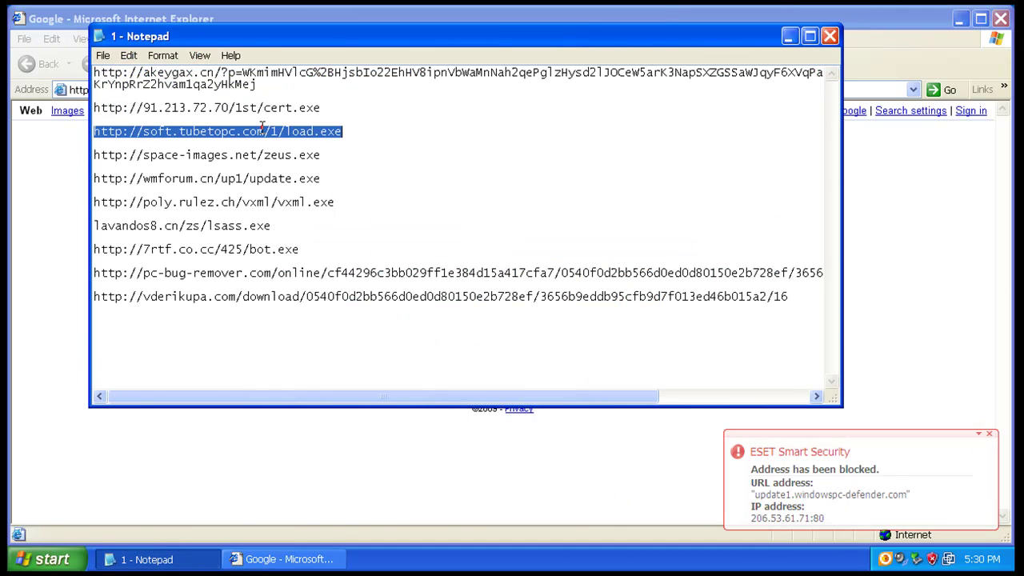
# - Copy the soft.tubetopc.com/1/load.exe address from the Notepad URL list
pyautogui.rightClick(262, 130)
pyautogui.click(300, 173)
# - Load the pasted soft.tubetopc.com/1/load.exe address in Internet Explorer and run the load.exe download
pyautogui.click(48, 214)
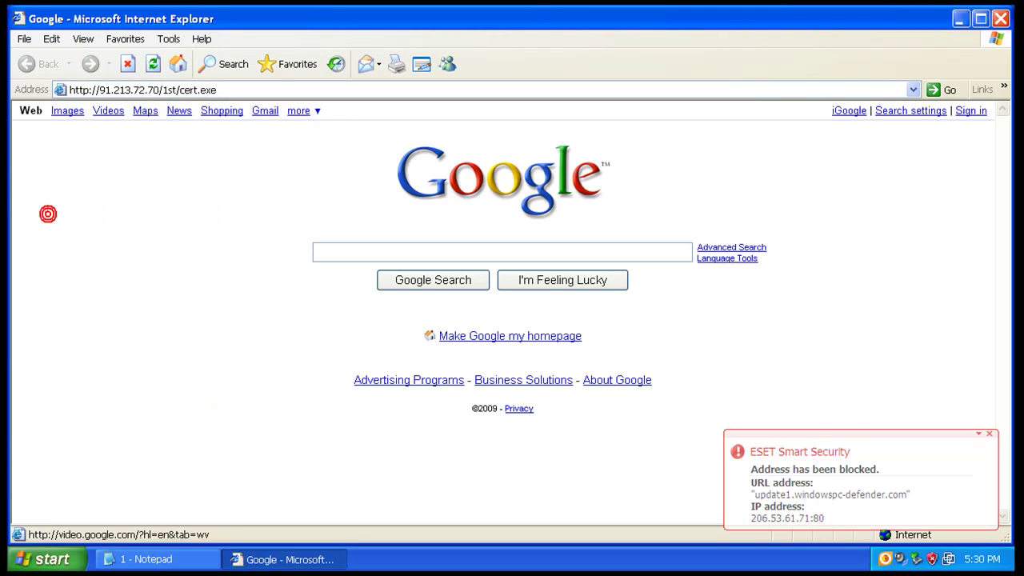
pyautogui.click(205, 90)
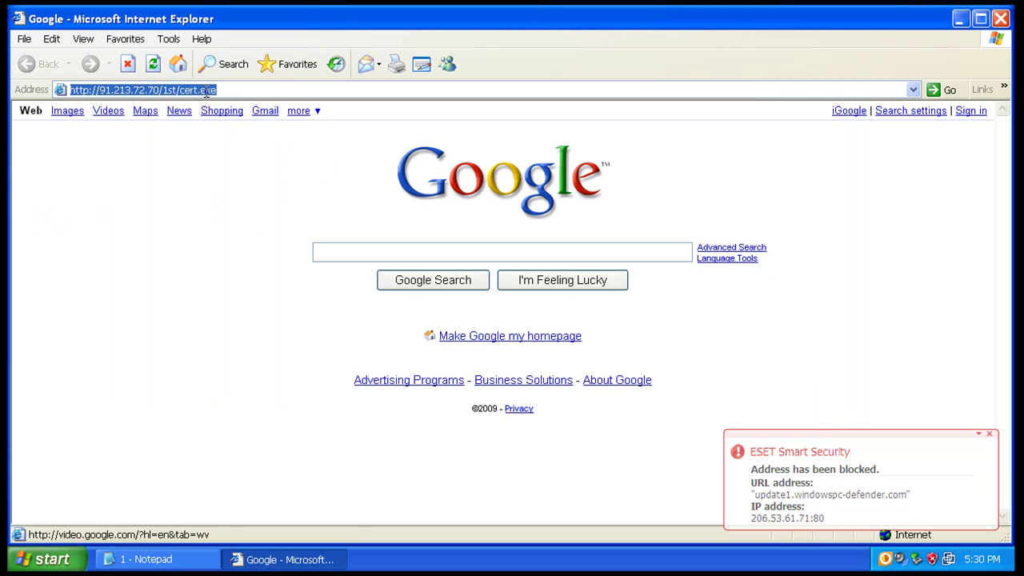
pyautogui.rightClick(205, 90)
pyautogui.click(232, 150)
pyautogui.press('Return')
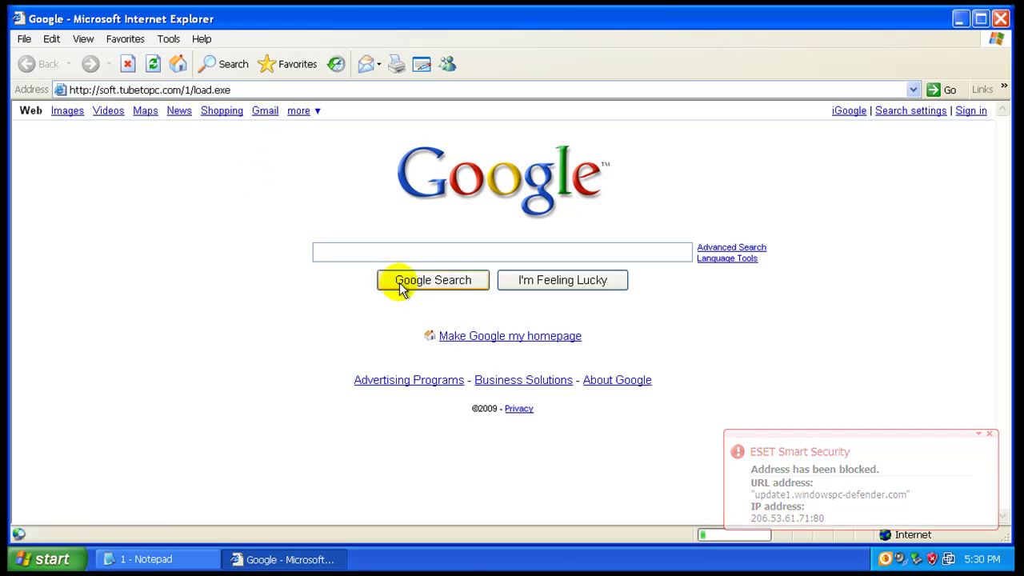
pyautogui.click(485, 296)
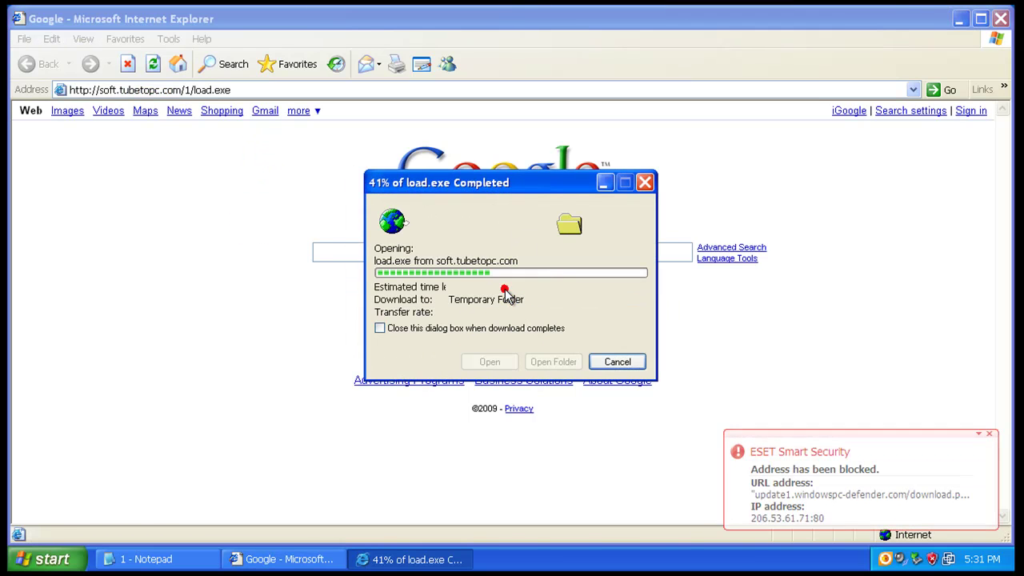
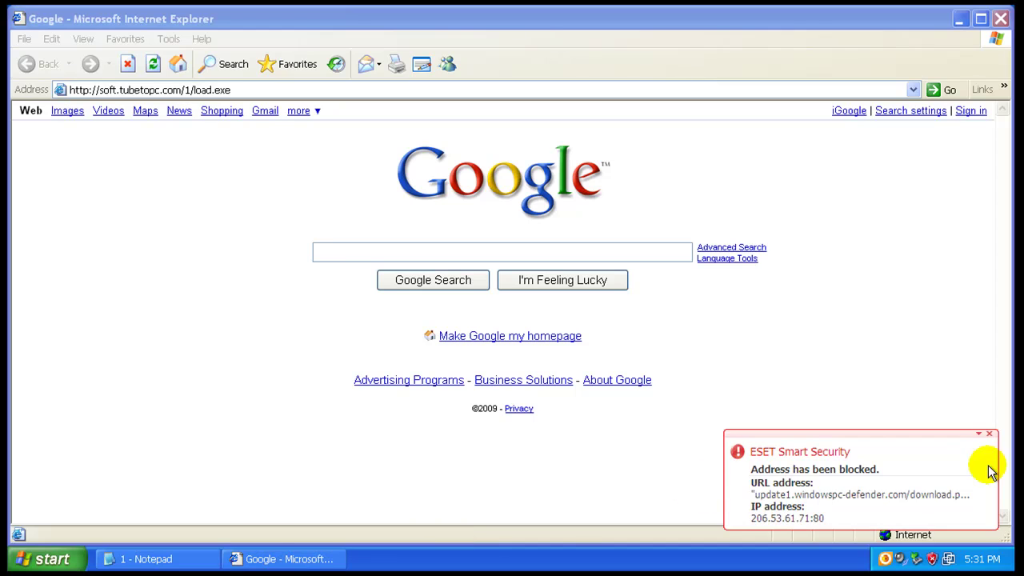
# - Dismiss the stack of ESET blocked-address alerts
pyautogui.click(990, 433)
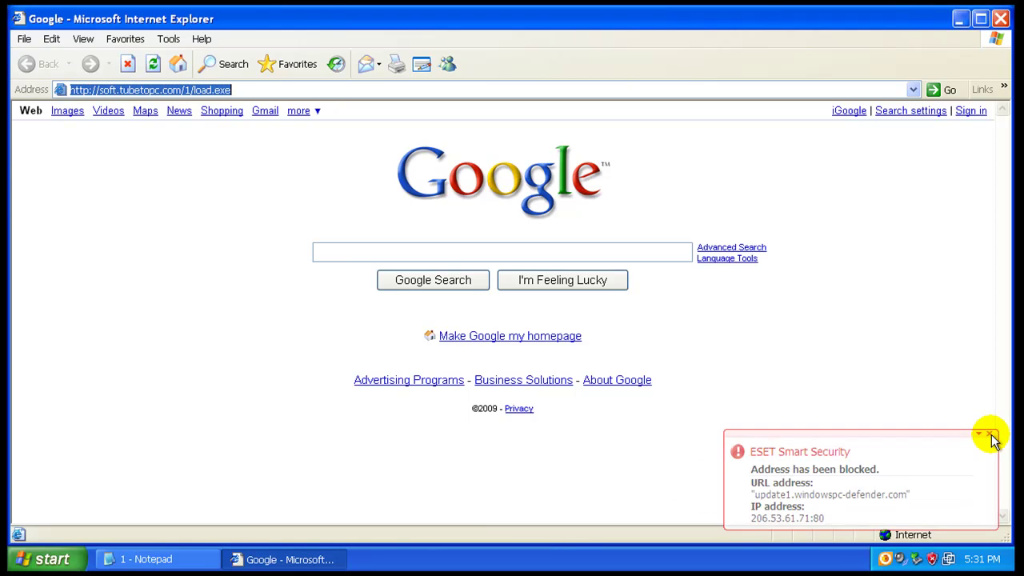
pyautogui.click(990, 437)
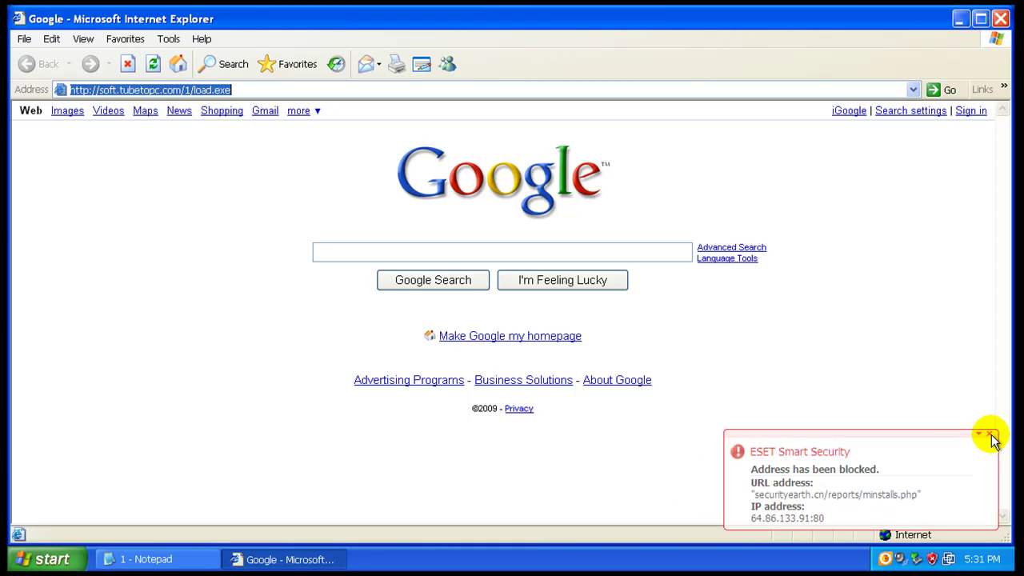
pyautogui.click(990, 436)
pyautogui.click(990, 436)
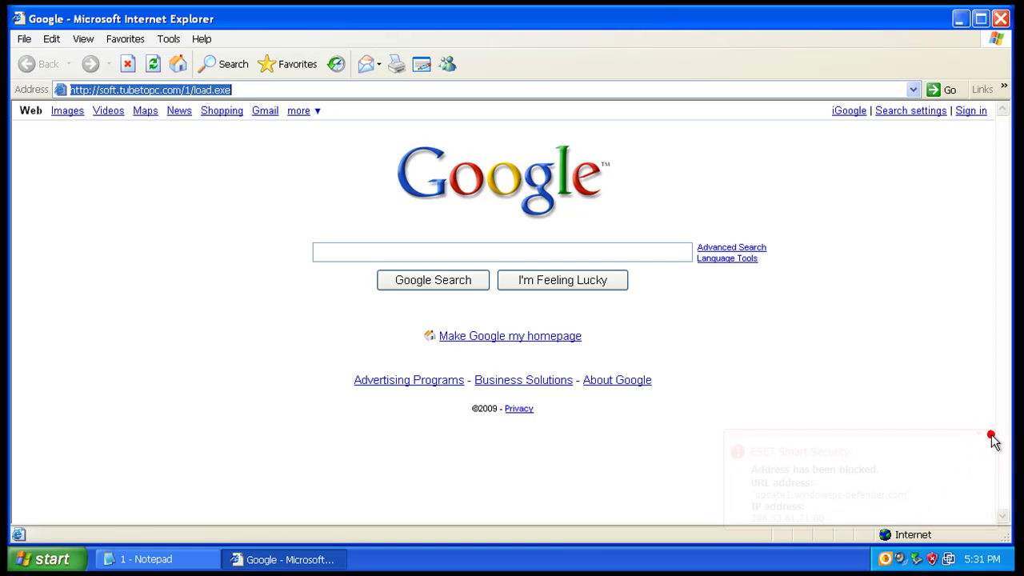
pyautogui.click(990, 436)
pyautogui.click(990, 436)
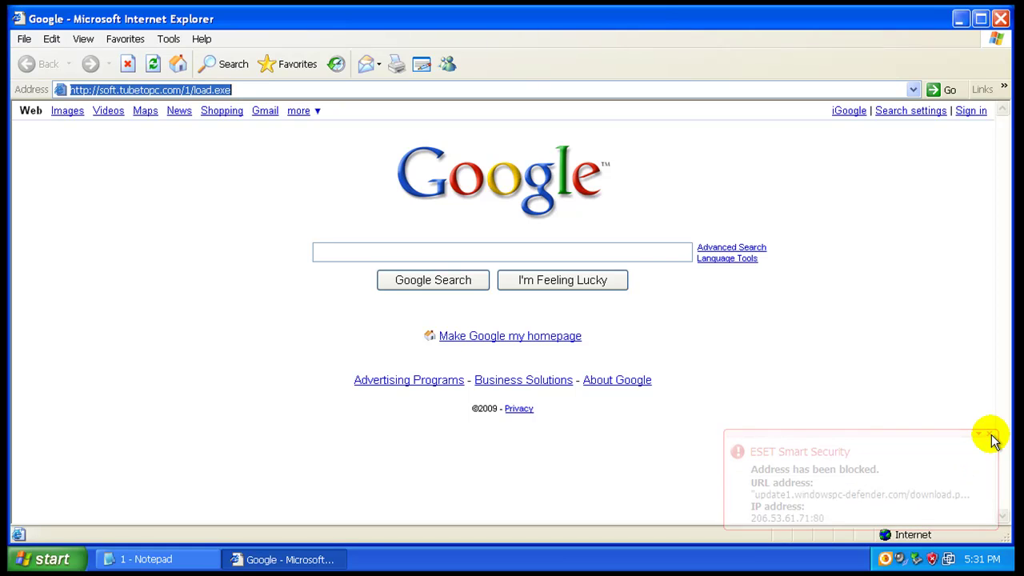
pyautogui.click(990, 435)
pyautogui.click(990, 436)
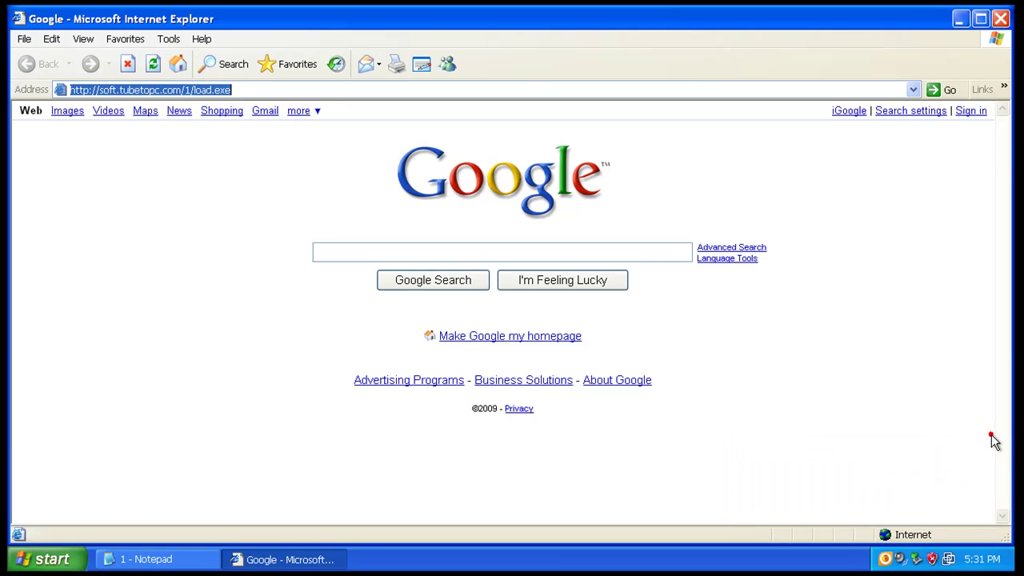
# - Copy the space-images.net zeus.exe address from the Notepad URL list
pyautogui.click(191, 563)
pyautogui.doubleClick(295, 157)
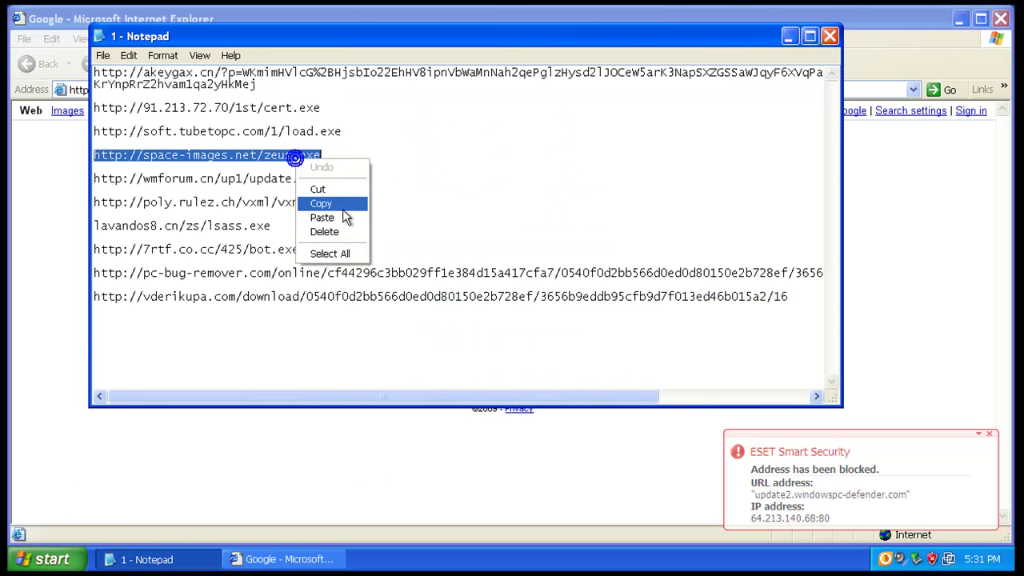
pyautogui.click(430, 566)
# - Bring up the taskbar's context menu to reach Task Manager
pyautogui.rightClick(464, 557)
pyautogui.click(488, 548)
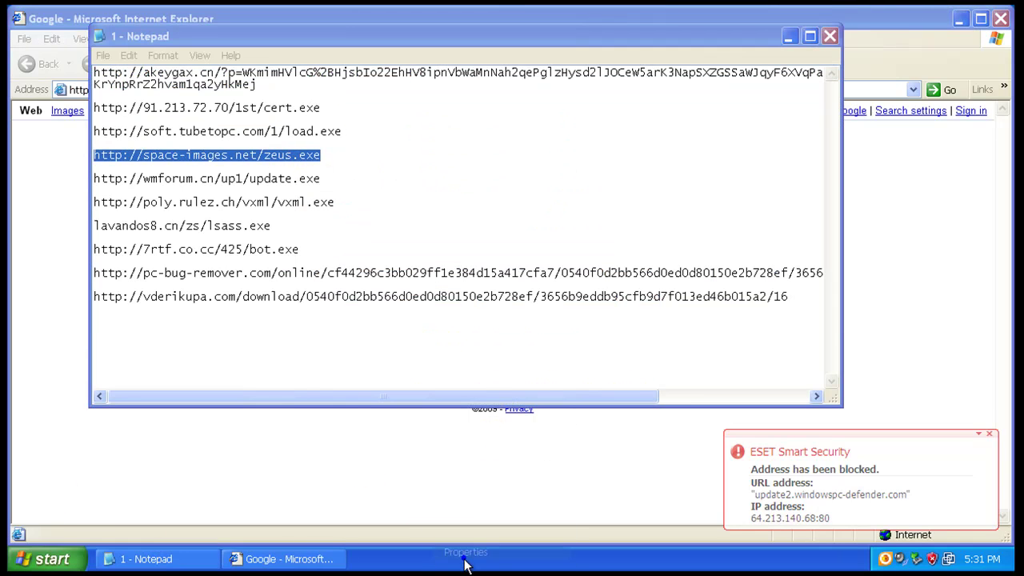
pyautogui.rightClick(488, 559)
# - Launch Task Manager, cancel Taskbar Properties, and sort running processes by image name
pyautogui.click(531, 514)
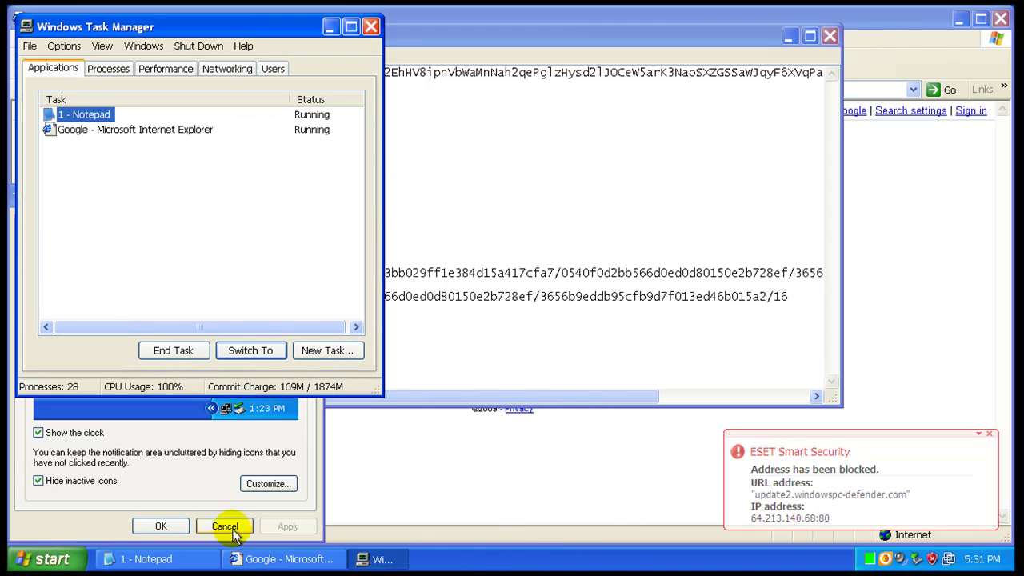
pyautogui.click(224, 526)
pyautogui.click(108, 68)
pyautogui.click(73, 99)
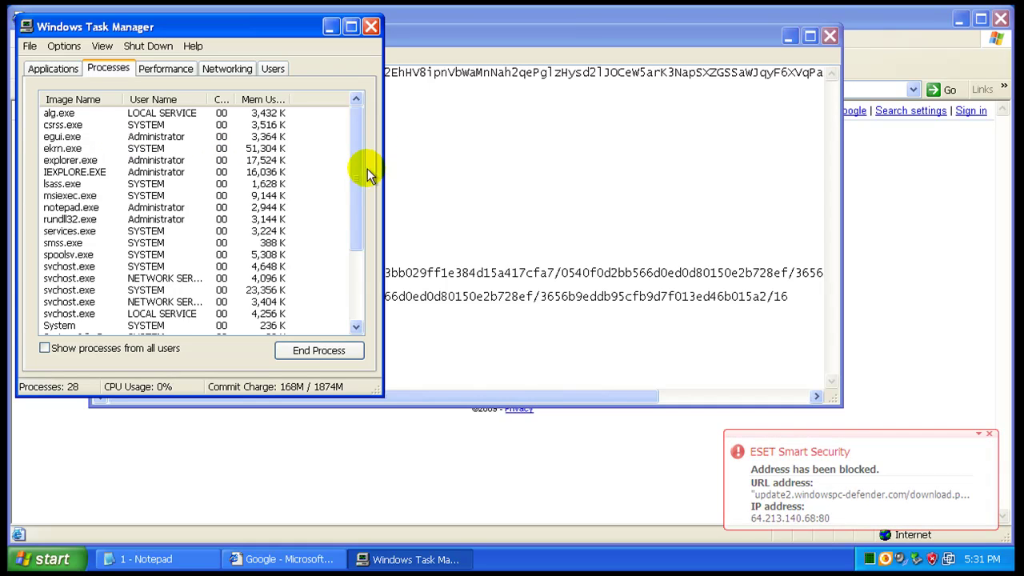
# - Review the process list, close Task Manager, and return to Internet Explorer
pyautogui.moveTo(362, 200); pyautogui.dragTo(355, 177)
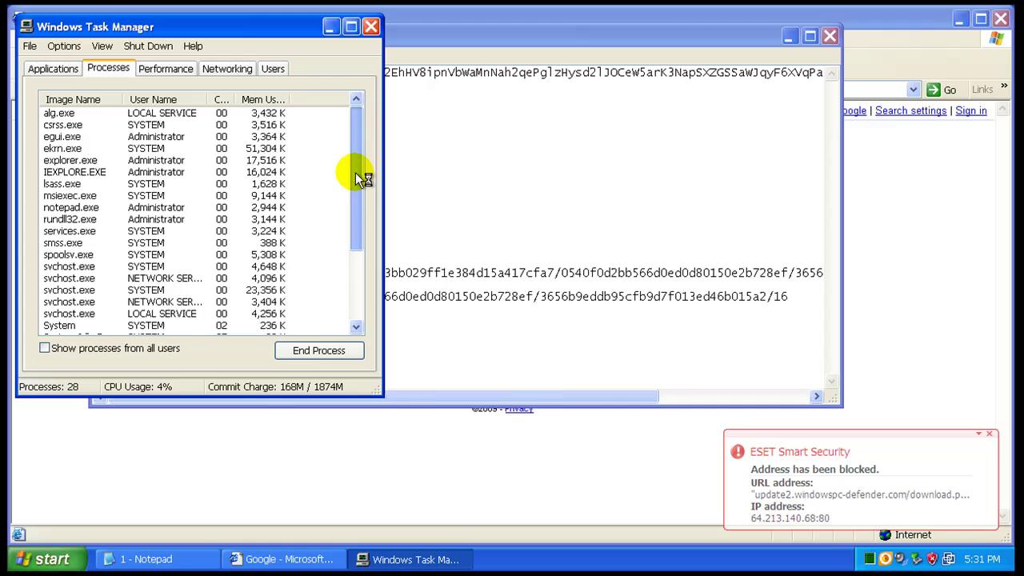
pyautogui.click(371, 27)
pyautogui.hotkey('alt', 'Tab')
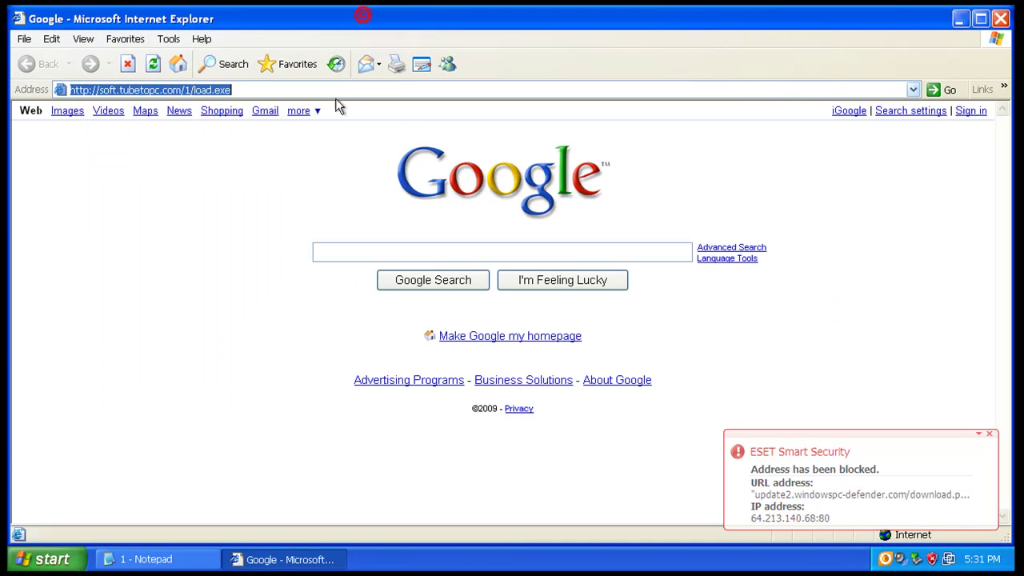
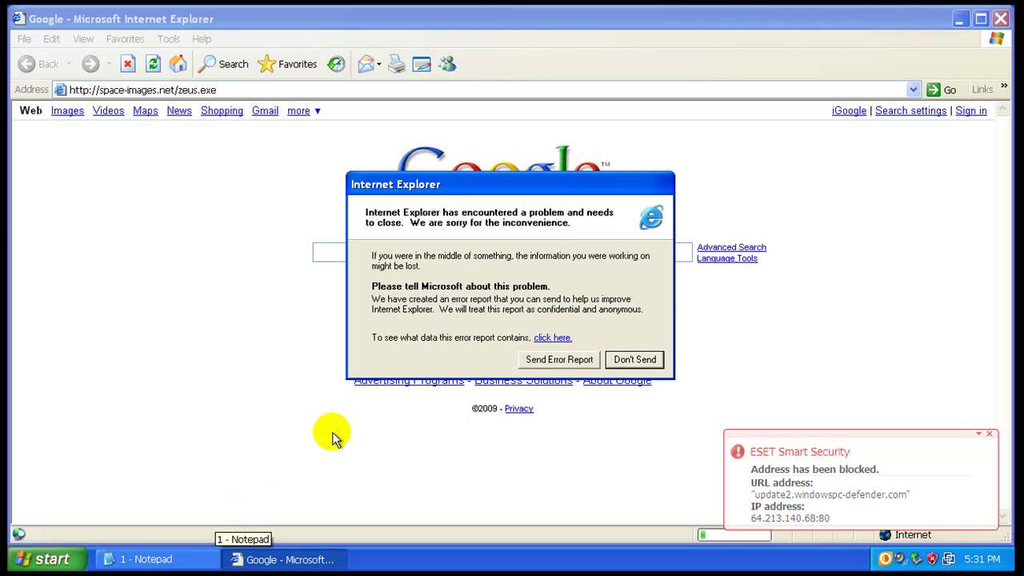
# - Decline the crash report, then restore the browser window and move it aside
pyautogui.click(635, 359)
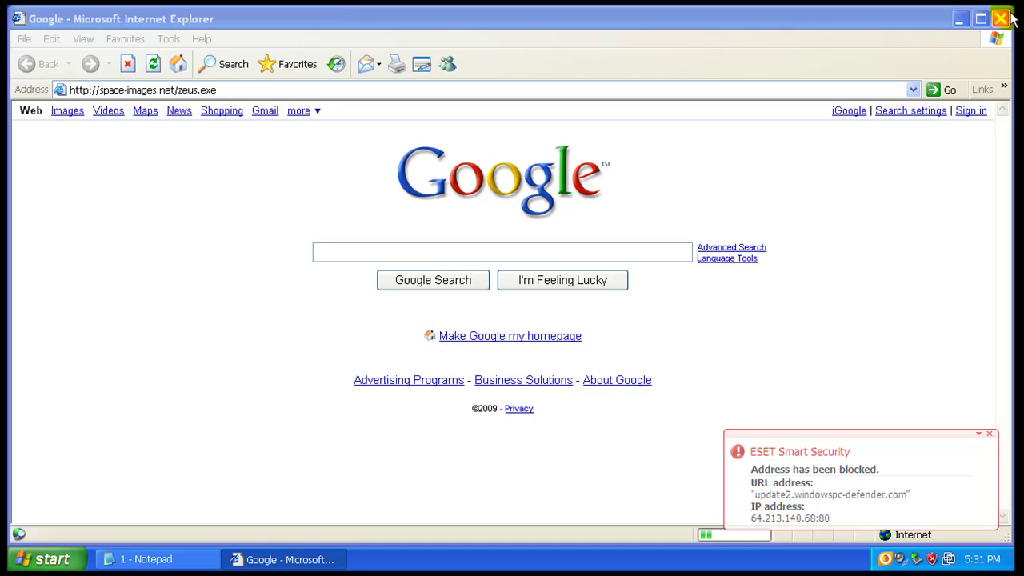
pyautogui.click(980, 18)
pyautogui.moveTo(674, 163); pyautogui.dragTo(826, 160)
# - Copy the wmforum.cn update.exe address from the Notepad list
pyautogui.click(620, 36)
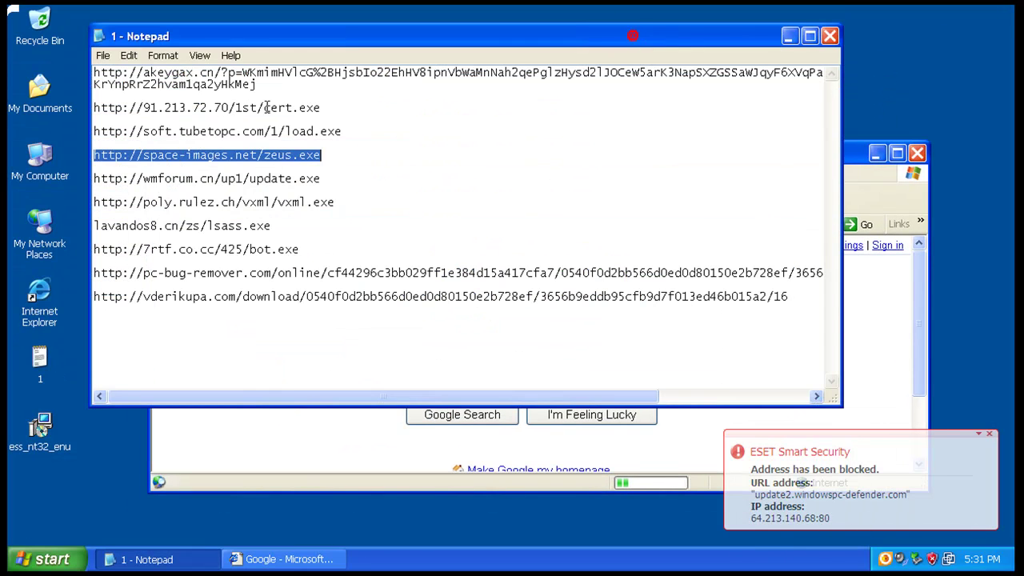
pyautogui.doubleClick(202, 180)
pyautogui.rightClick(202, 180)
pyautogui.click(229, 228)
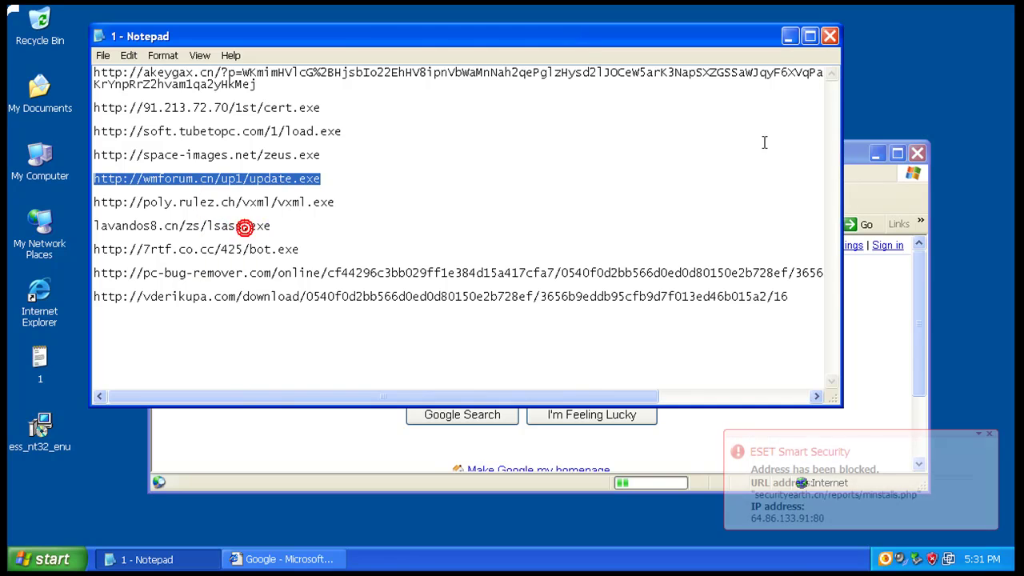
# - Rearrange the windows, decline the debugger crash report, and bring up the taskbar menu
pyautogui.click(862, 156)
pyautogui.moveTo(626, 24); pyautogui.dragTo(565, 7)
pyautogui.click(808, 157)
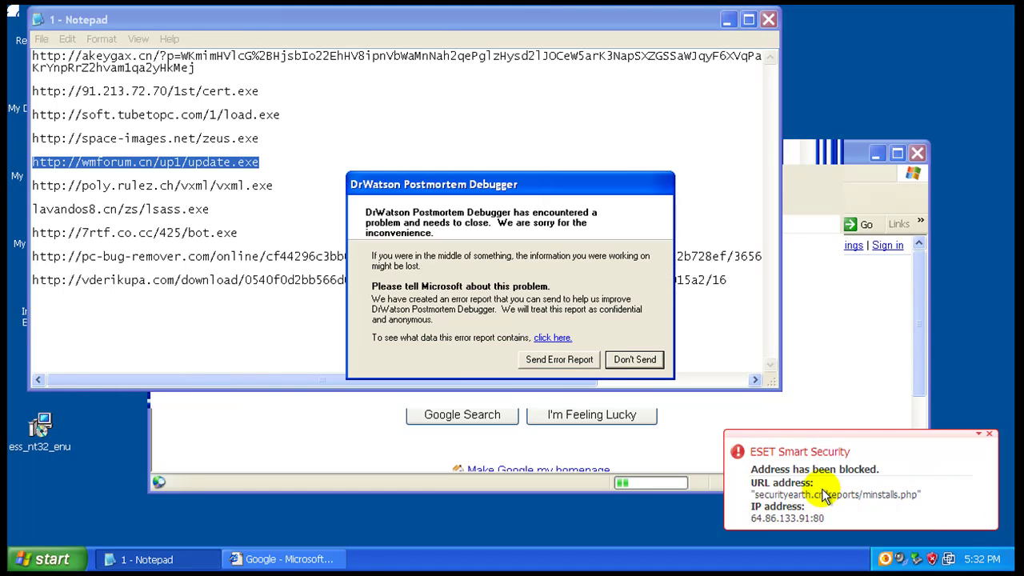
pyautogui.click(644, 360)
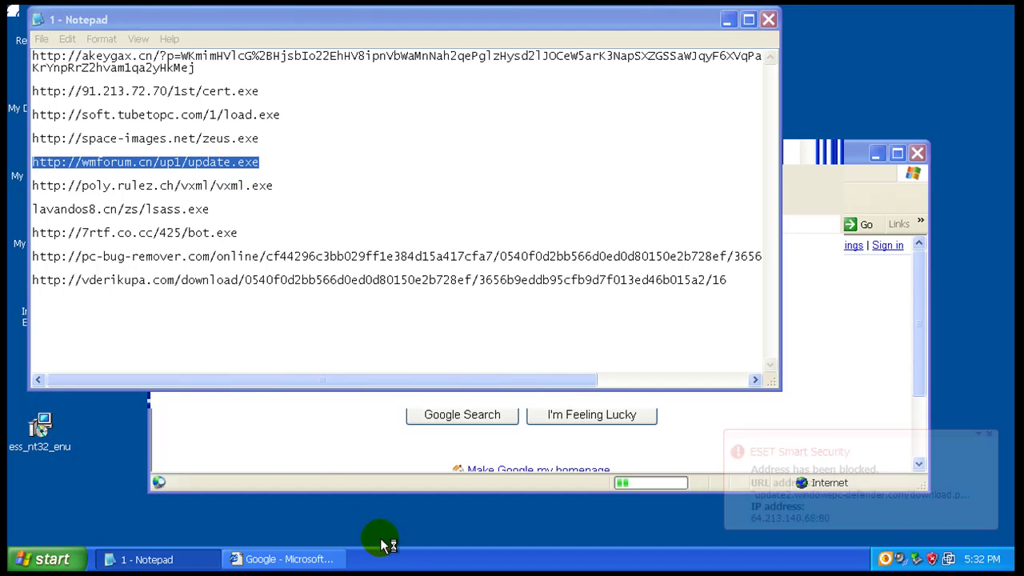
pyautogui.rightClick(403, 560)
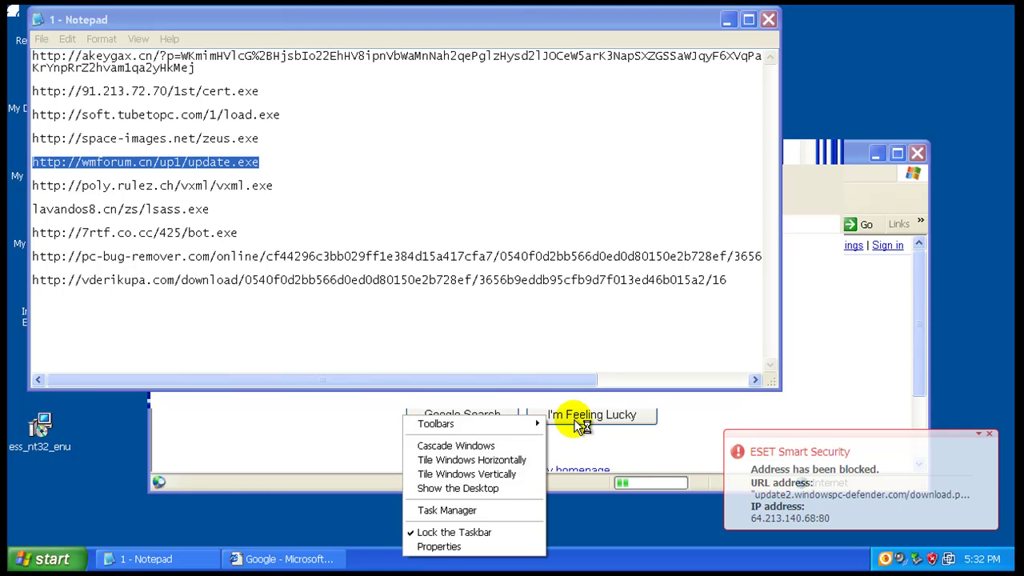
# - End the frozen Internet Explorer from Task Manager's Applications list, then close Task Manager
pyautogui.click(497, 510)
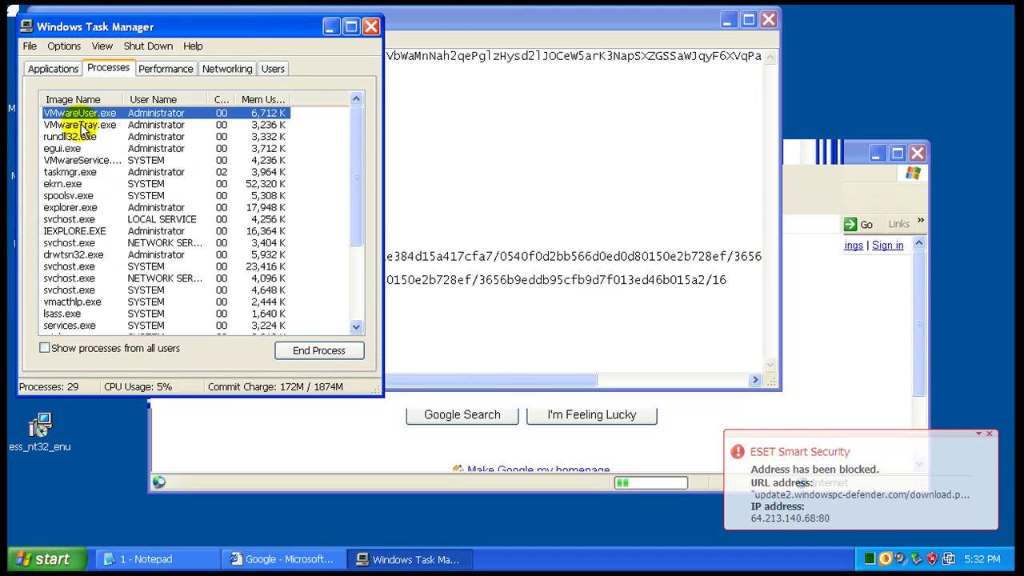
pyautogui.click(59, 69)
pyautogui.click(125, 131)
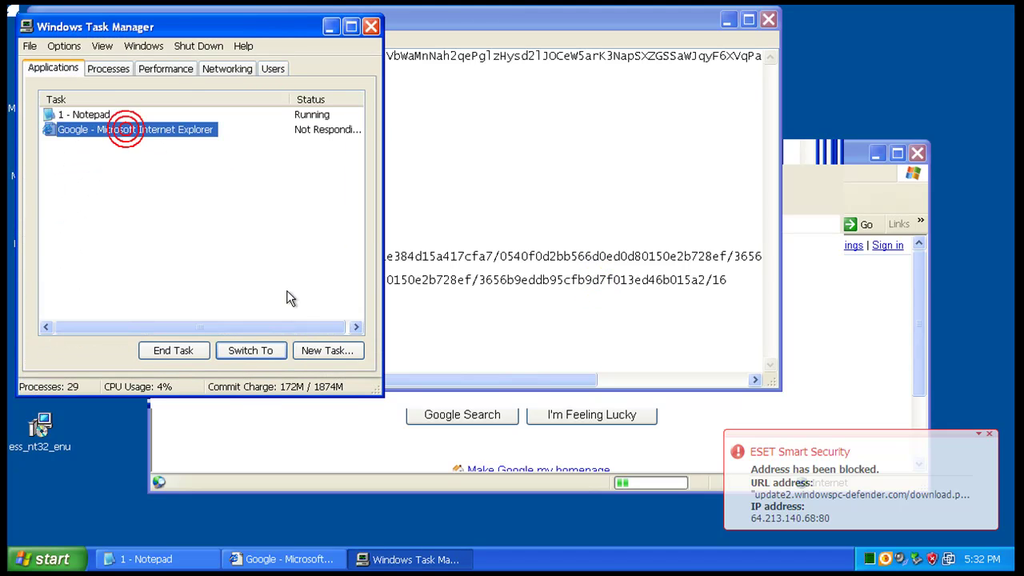
pyautogui.click(201, 352)
pyautogui.click(531, 349)
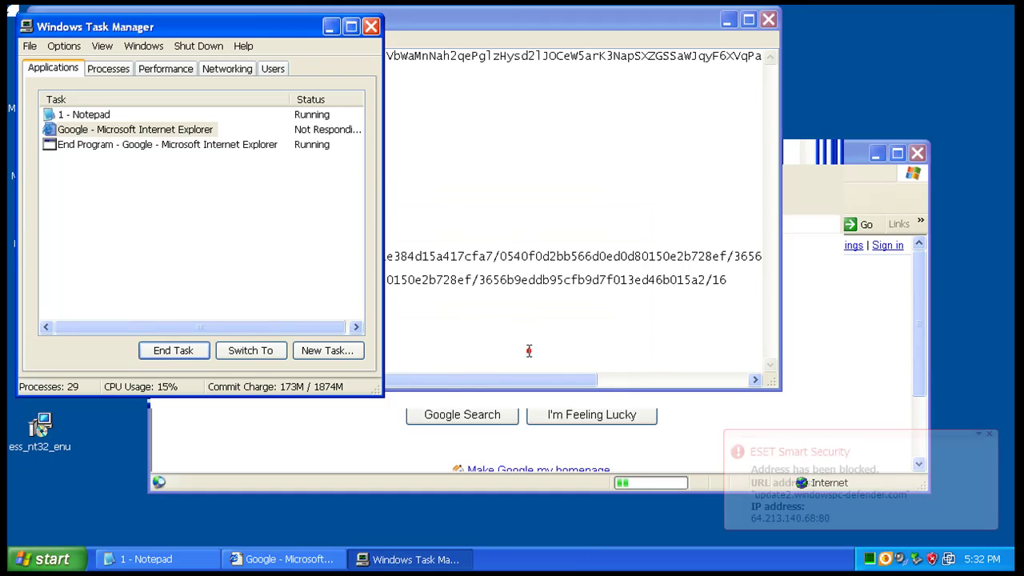
pyautogui.click(372, 27)
# - Decline the error report, relaunch Internet Explorer, and restore it to a centred window
pyautogui.click(639, 362)
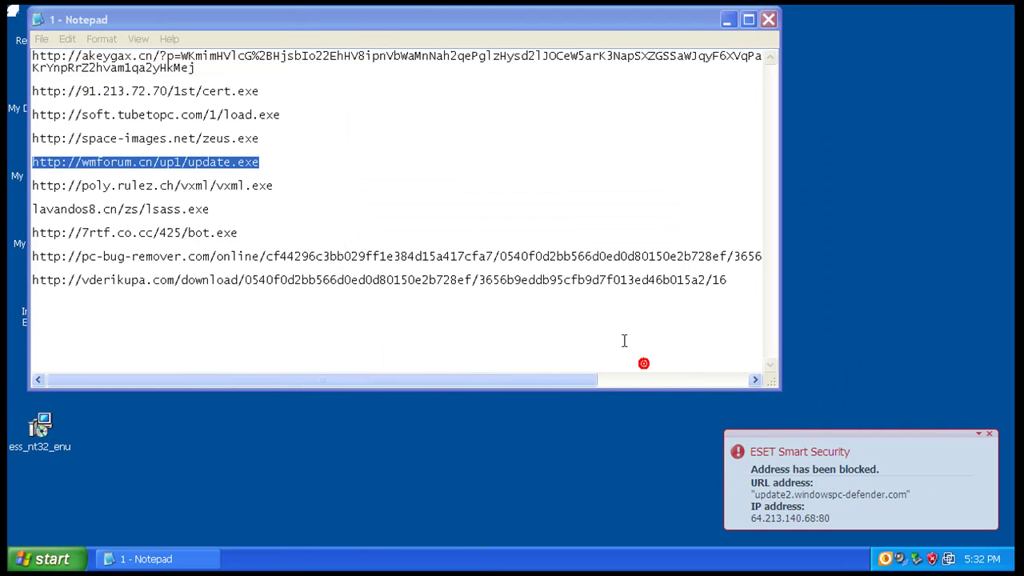
pyautogui.moveTo(388, 18); pyautogui.dragTo(415, 20)
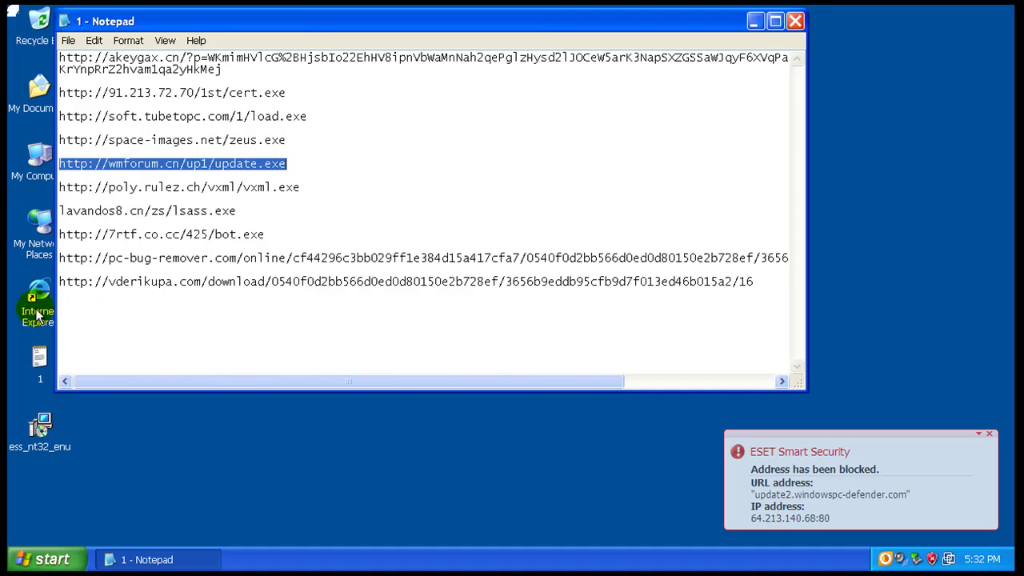
pyautogui.doubleClick(37, 315)
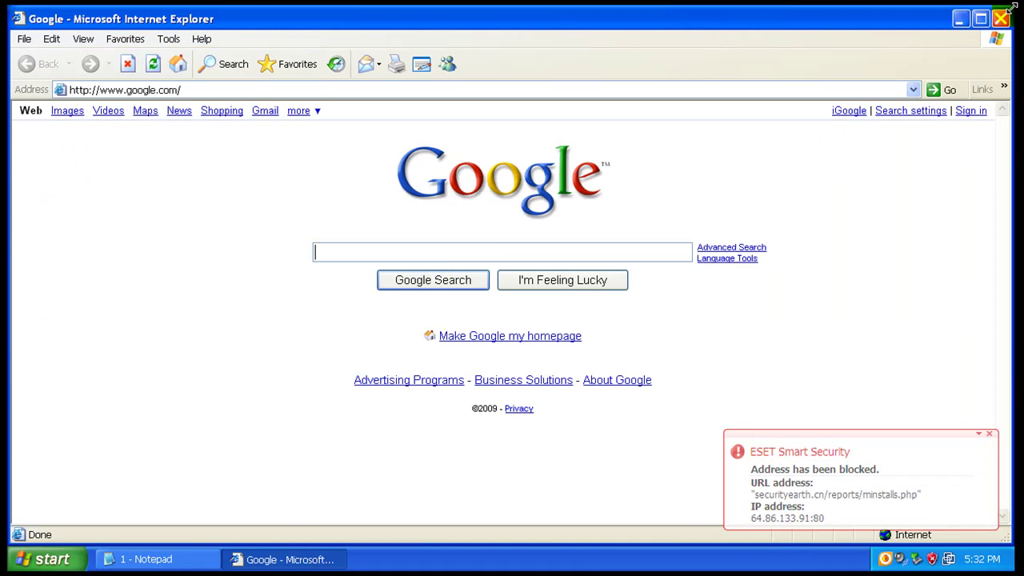
pyautogui.click(980, 18)
pyautogui.moveTo(654, 146); pyautogui.dragTo(831, 101)
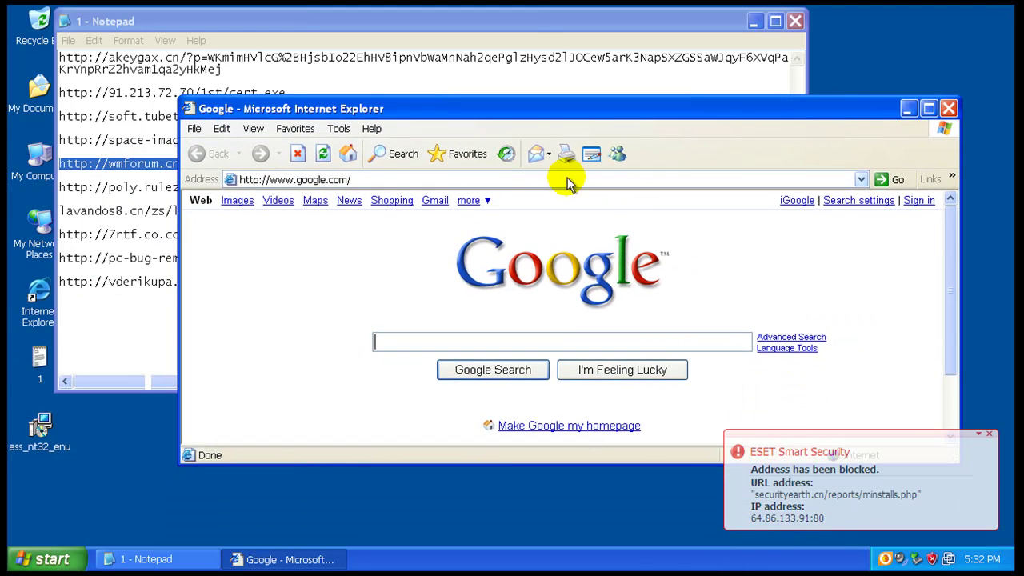
# - Go to the pasted wmforum.cn update.exe address and run the downloaded file
pyautogui.click(564, 179)
pyautogui.rightClick(552, 176)
pyautogui.click(579, 235)
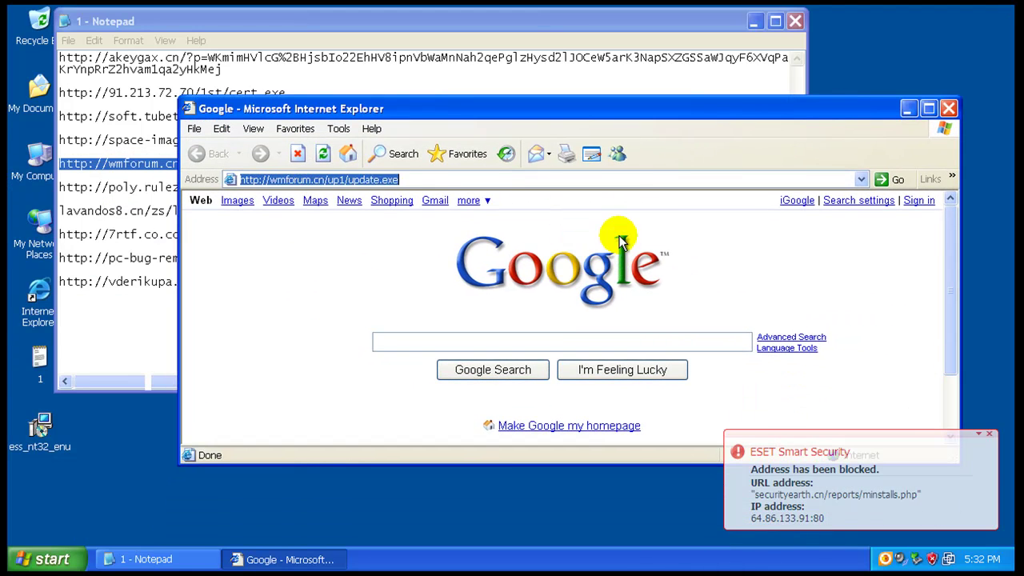
pyautogui.press('Return')
pyautogui.click(488, 295)
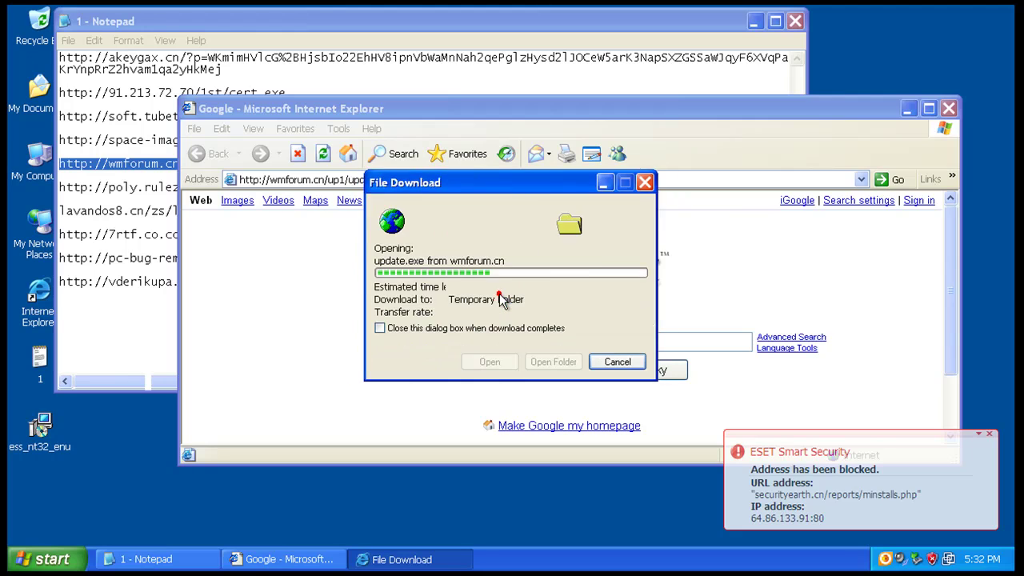
pyautogui.click(575, 292)
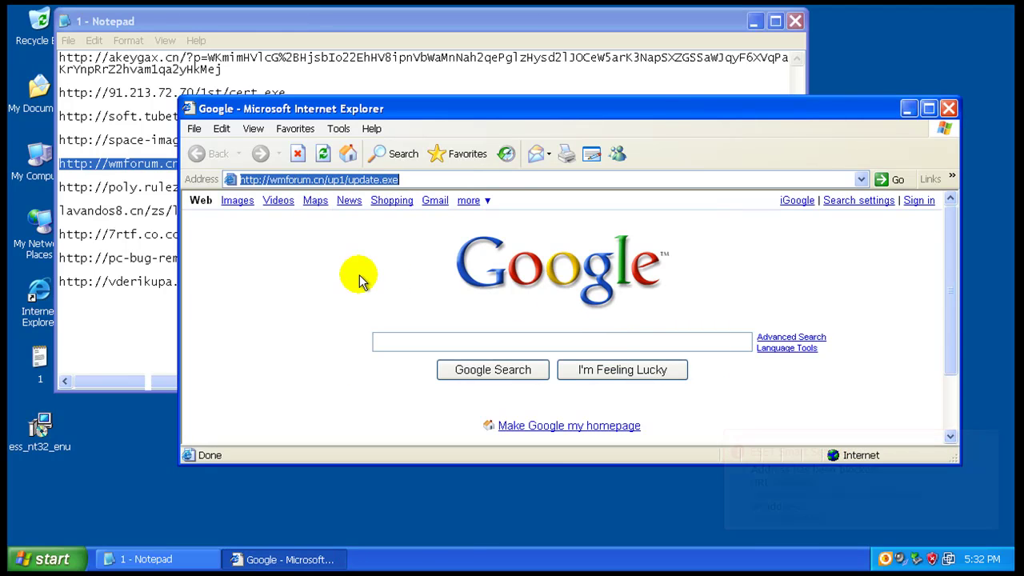
# - Copy the poly.rulez.ch vxml.exe address from Notepad, open it in the browser, and run it
pyautogui.click(425, 22)
pyautogui.doubleClick(256, 189)
pyautogui.rightClick(258, 190)
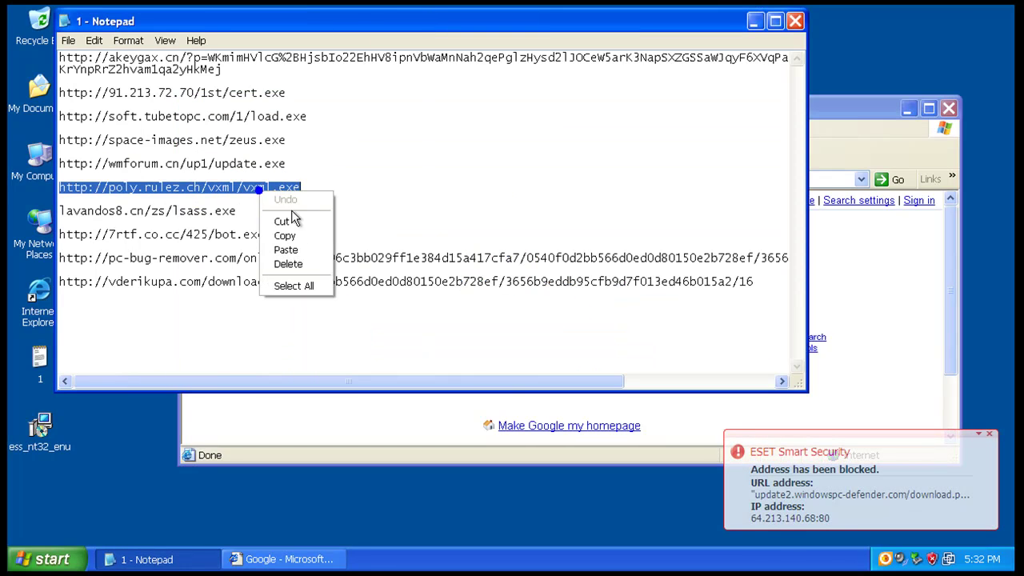
pyautogui.click(292, 235)
pyautogui.click(303, 416)
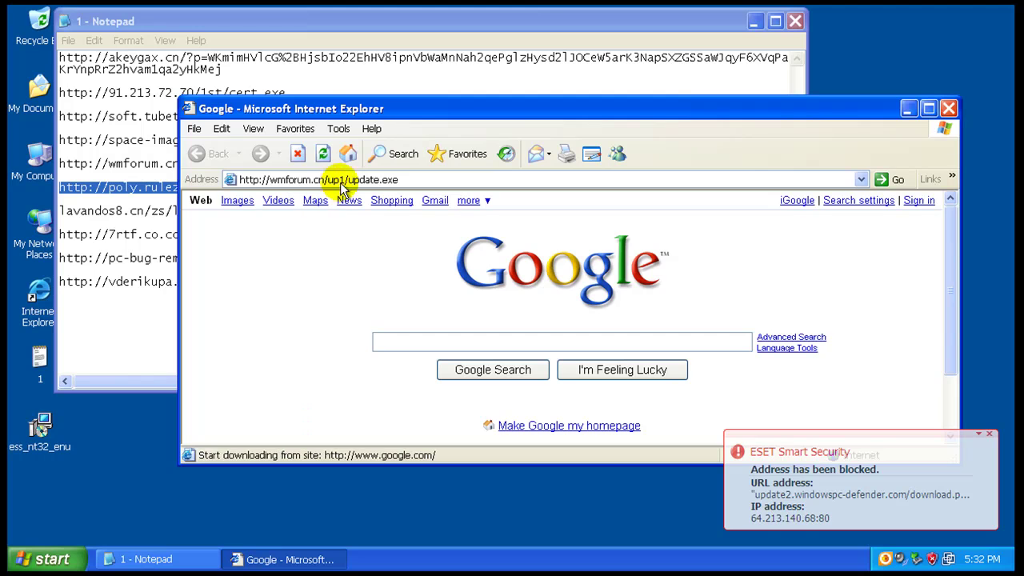
pyautogui.click(340, 183)
pyautogui.rightClick(339, 182)
pyautogui.click(369, 240)
pyautogui.press('Return')
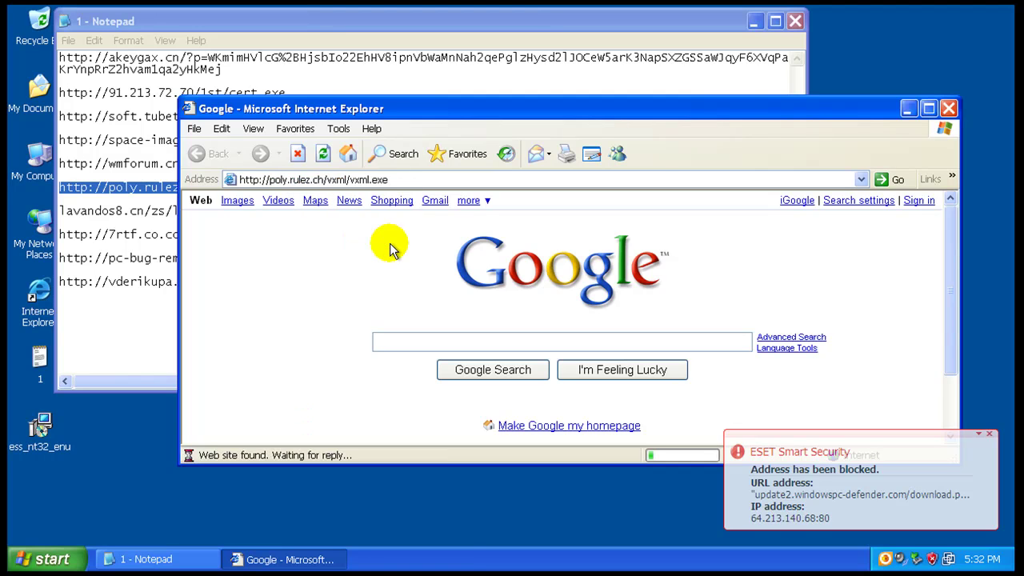
pyautogui.click(502, 297)
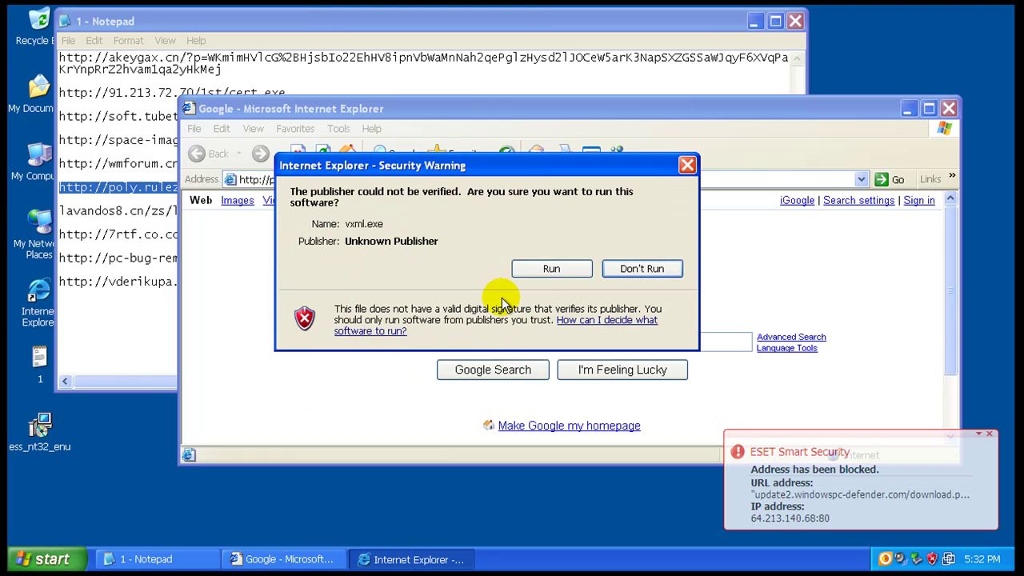
pyautogui.click(549, 270)
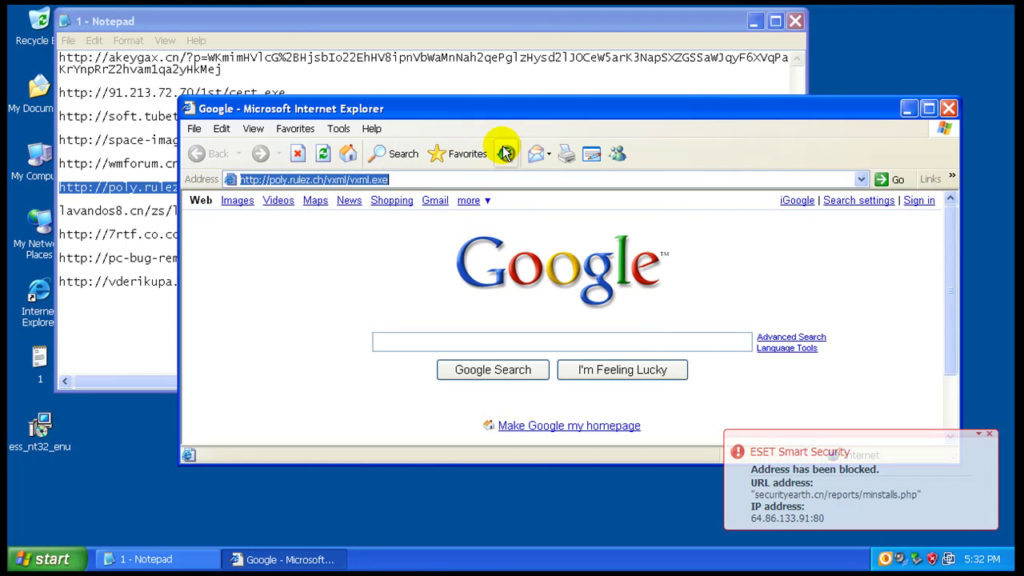
# - Copy the lavandos8.cn lsass.exe address into the browser and run the download
pyautogui.click(501, 28)
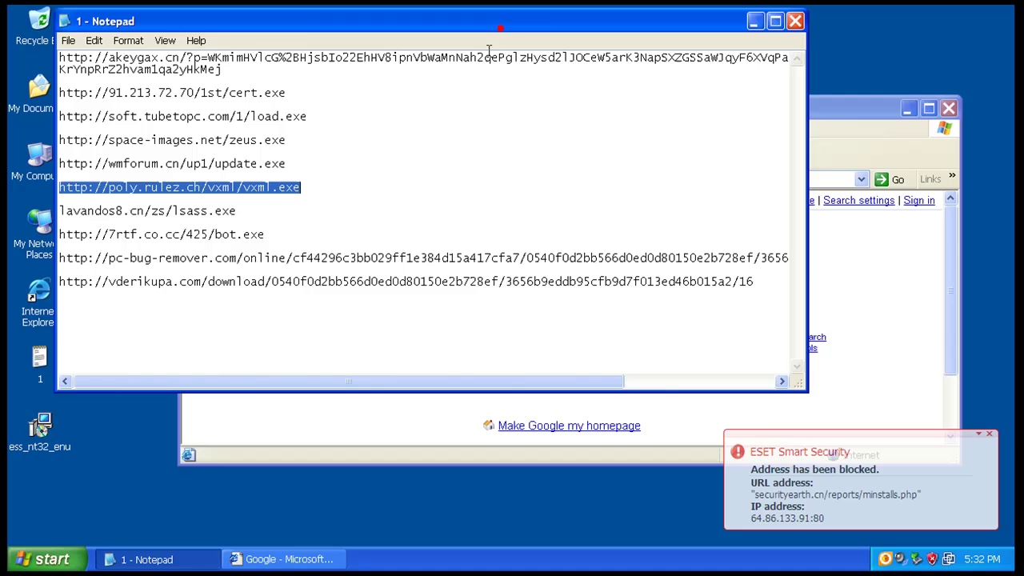
pyautogui.doubleClick(222, 213)
pyautogui.rightClick(222, 213)
pyautogui.click(264, 260)
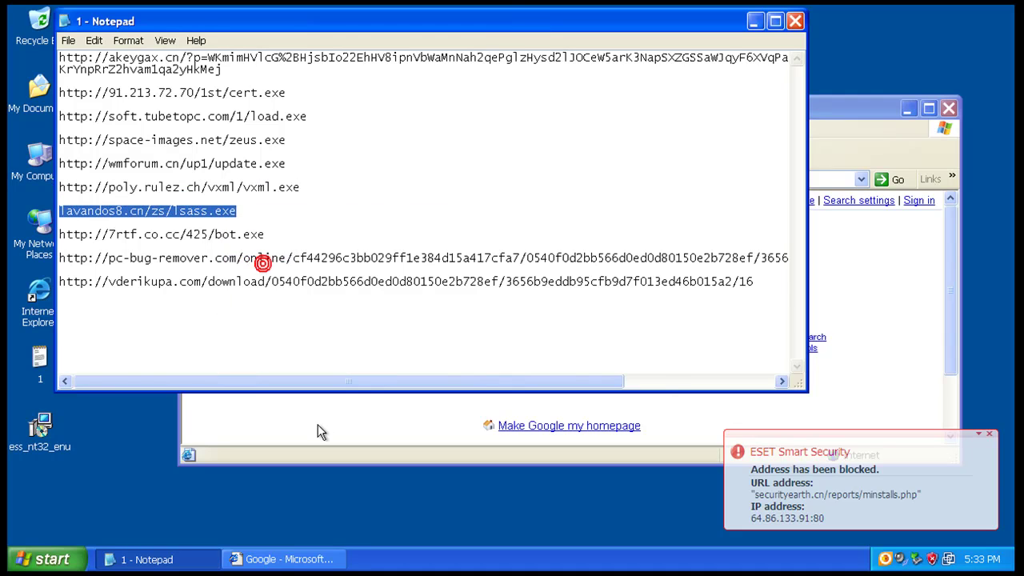
pyautogui.click(317, 421)
pyautogui.rightClick(312, 179)
pyautogui.click(352, 240)
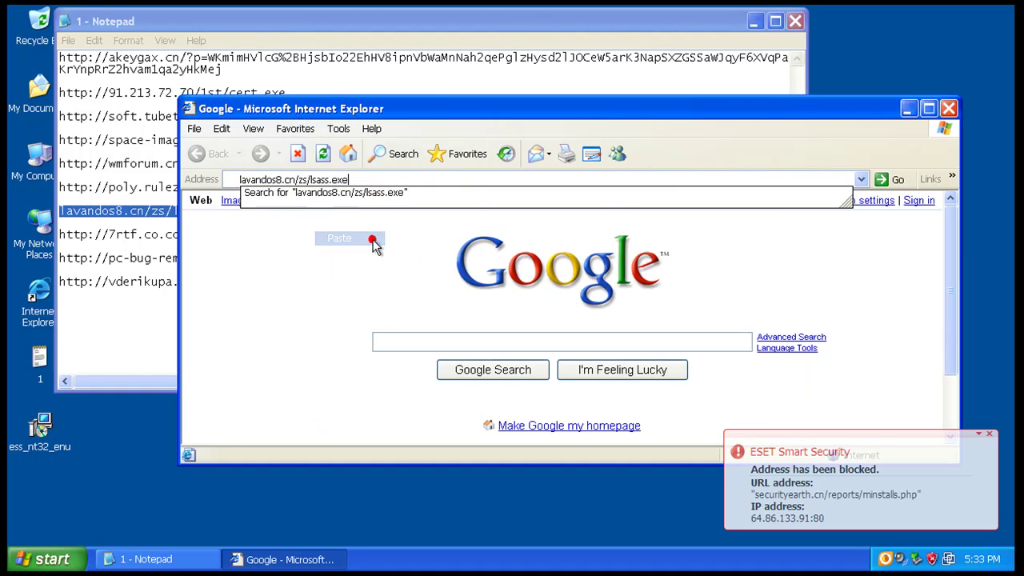
pyautogui.press('Return')
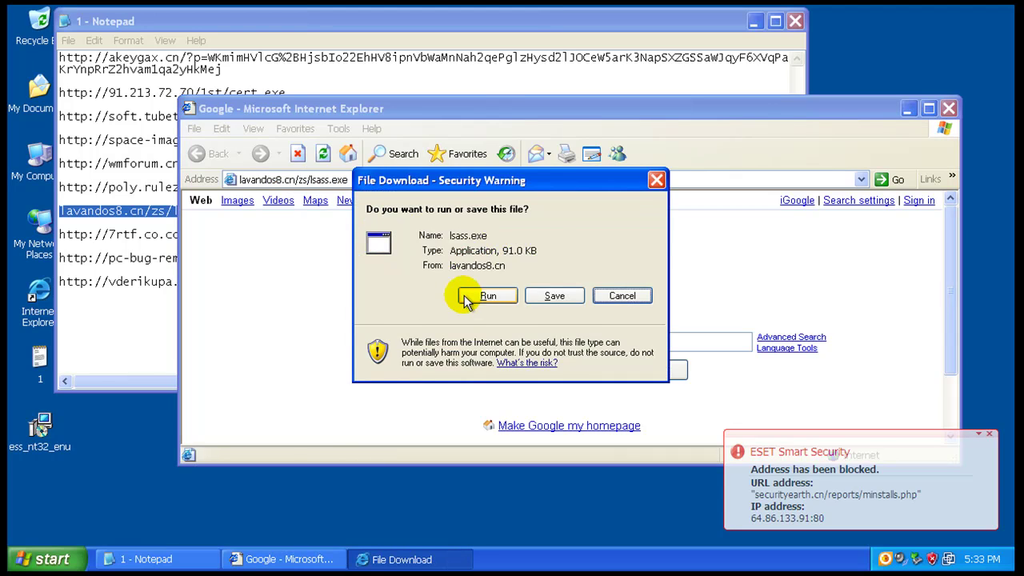
pyautogui.click(420, 294)
pyautogui.click(541, 278)
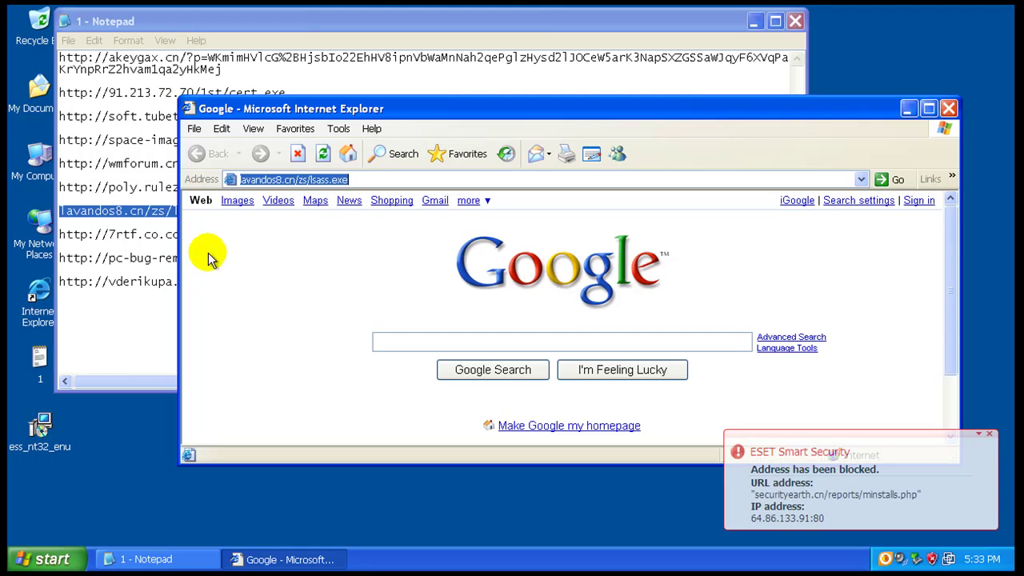
# - Try downloading bot.exe from 7rtf.co.cc and dismiss the failed download error
pyautogui.doubleClick(141, 235)
pyautogui.rightClick(141, 237)
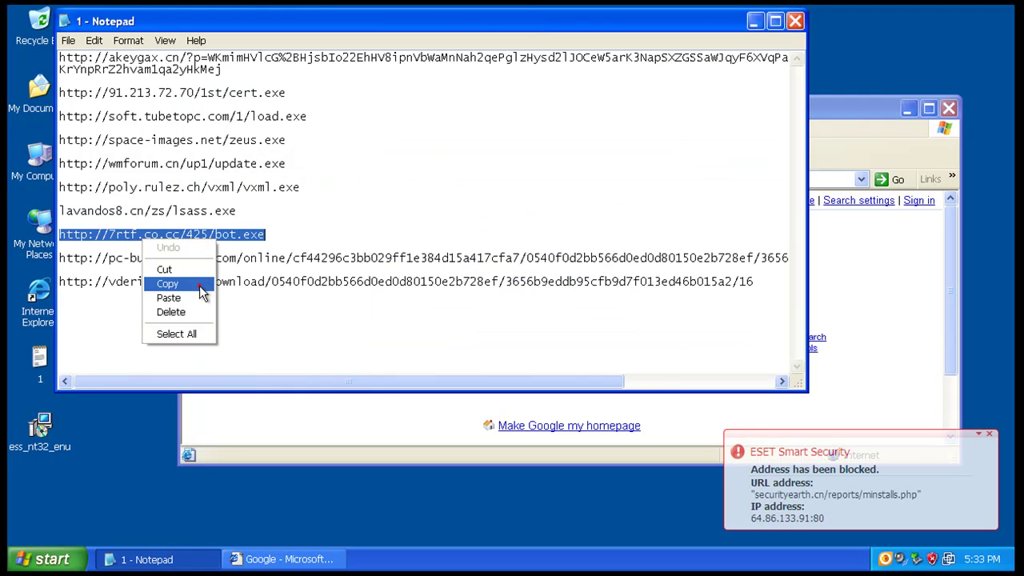
pyautogui.click(192, 284)
pyautogui.click(296, 422)
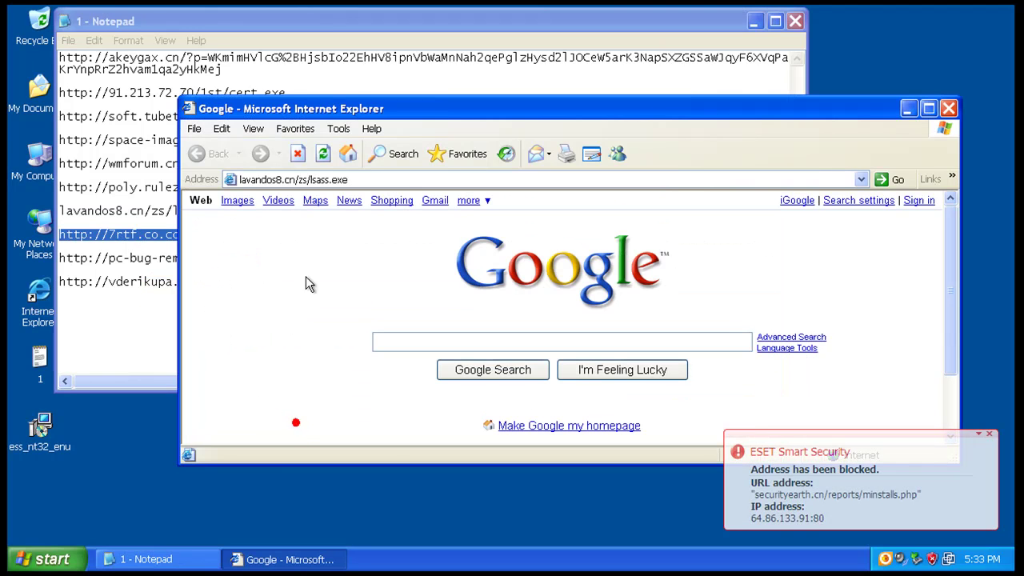
pyautogui.rightClick(337, 177)
pyautogui.click(388, 233)
pyautogui.press('Return')
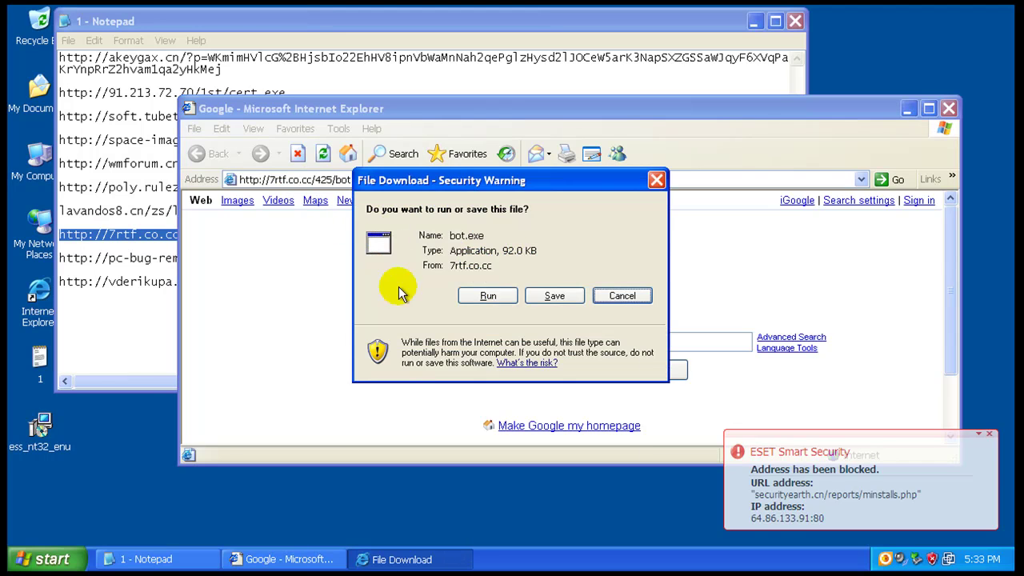
pyautogui.click(494, 295)
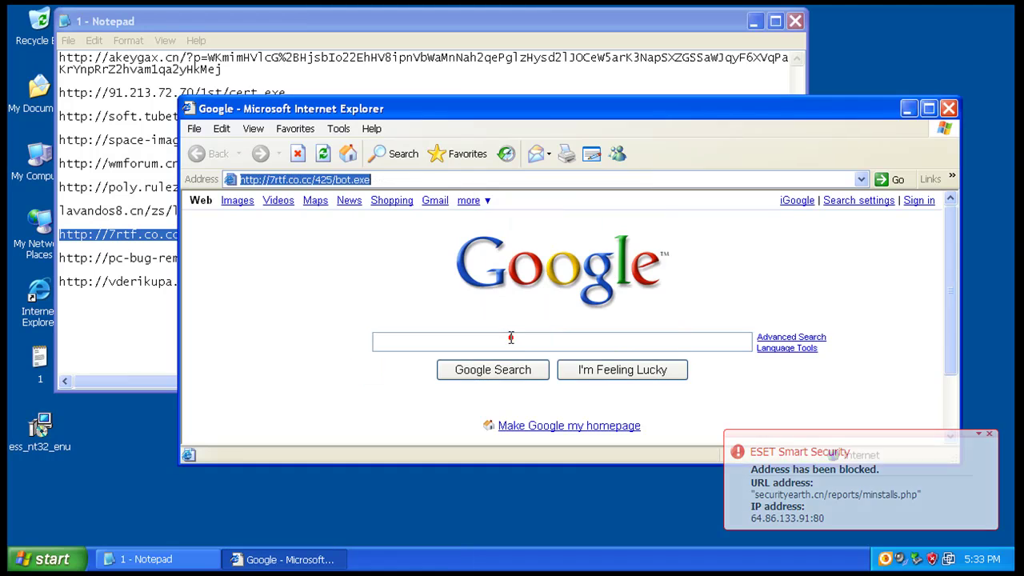
pyautogui.click(513, 335)
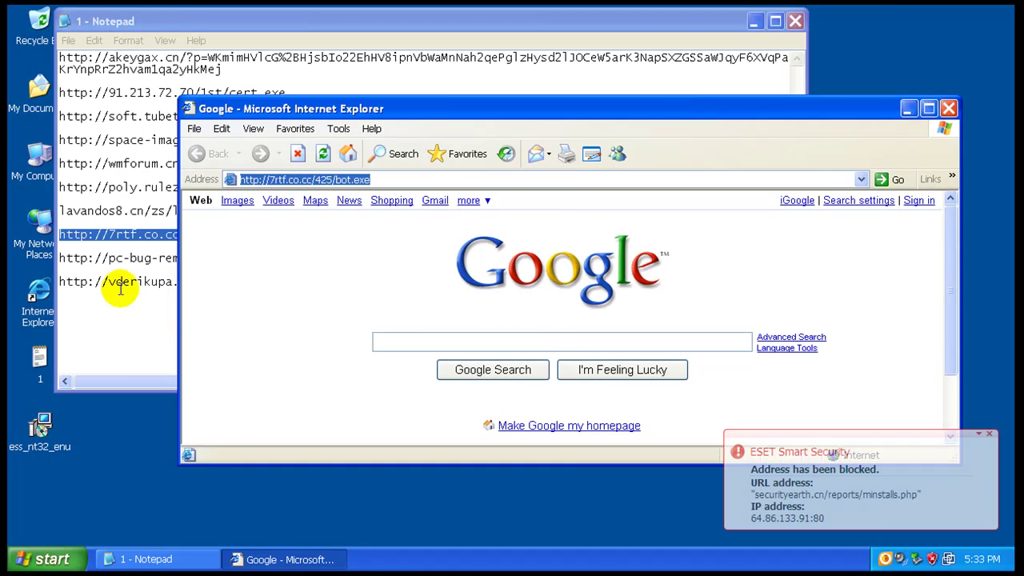
# - Copy the pc-bug-remover.com address from Notepad and load it in the browser
pyautogui.click(121, 254)
pyautogui.doubleClick(126, 258)
pyautogui.rightClick(126, 258)
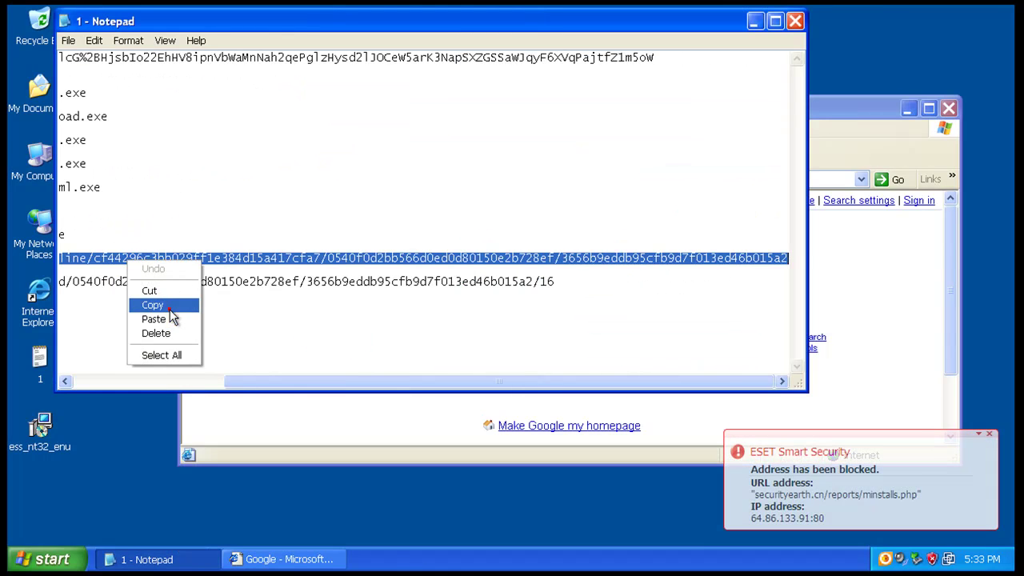
pyautogui.click(170, 309)
pyautogui.click(272, 434)
pyautogui.click(315, 178)
pyautogui.rightClick(316, 178)
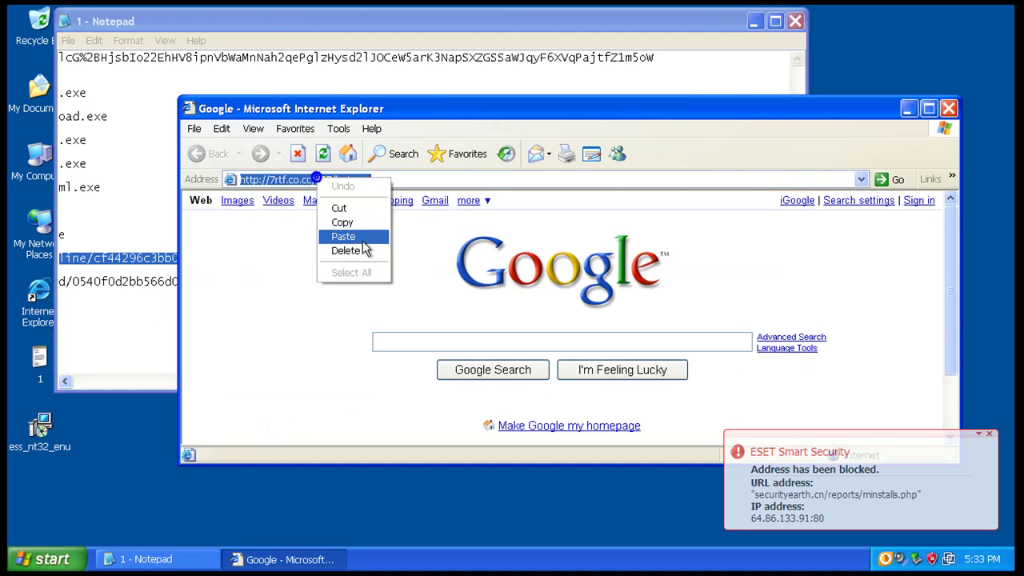
pyautogui.click(360, 238)
pyautogui.press('Return')
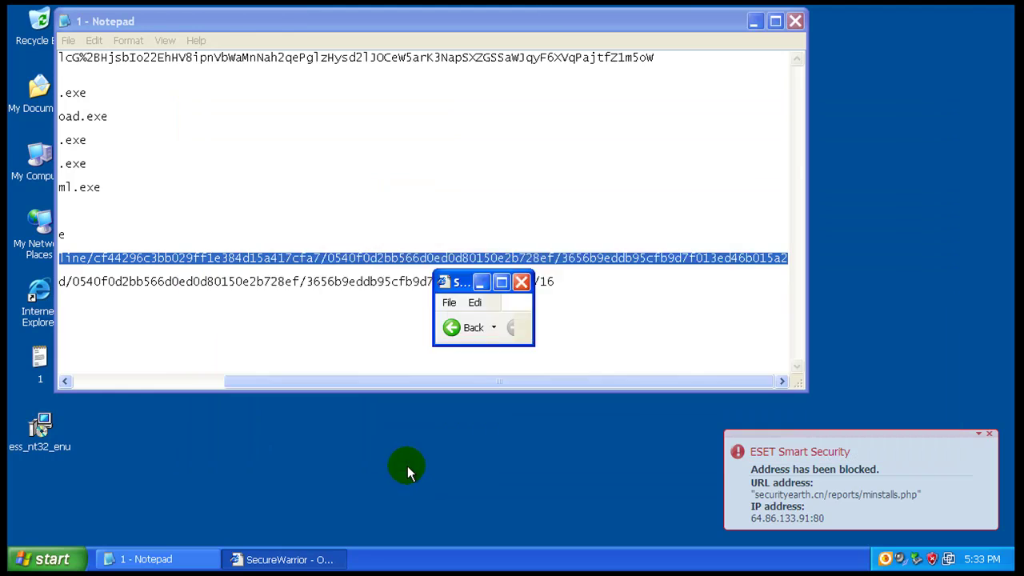
# - Accept the fake SecureWarrior alert, run its setup.exe, and confirm leaving the page
pyautogui.click(516, 340)
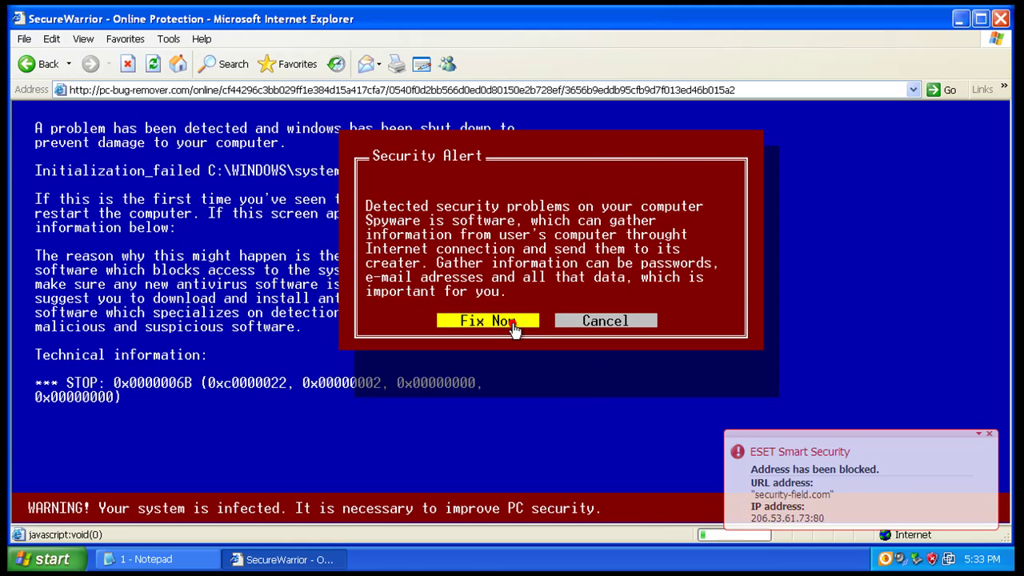
pyautogui.click(514, 327)
pyautogui.click(504, 297)
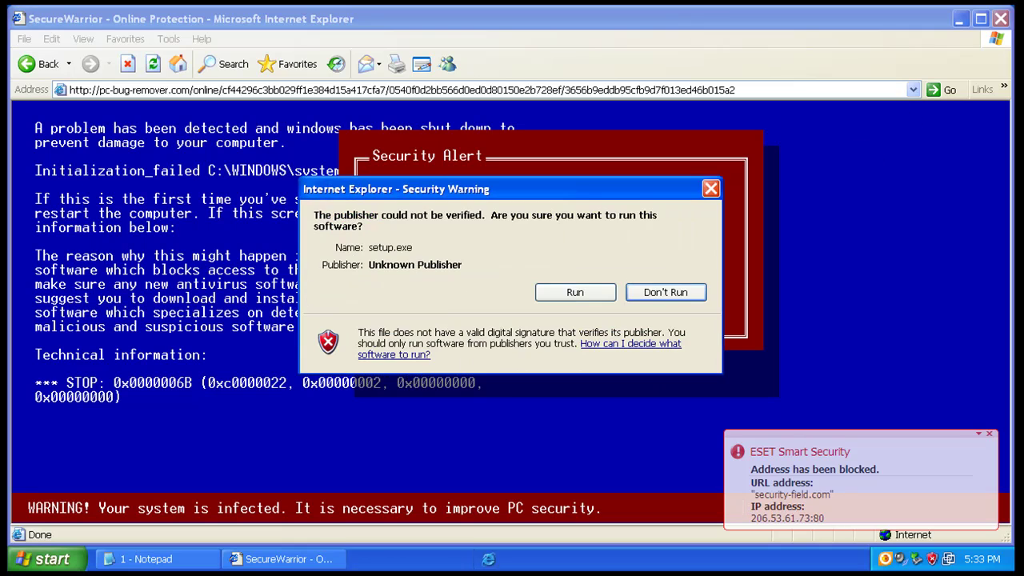
pyautogui.click(575, 291)
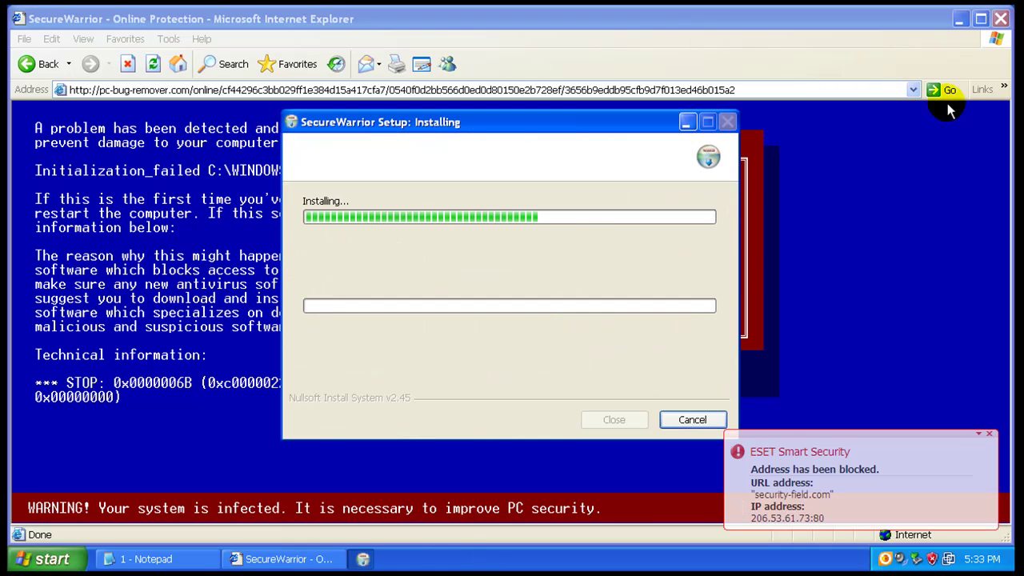
pyautogui.click(1000, 19)
pyautogui.click(476, 346)
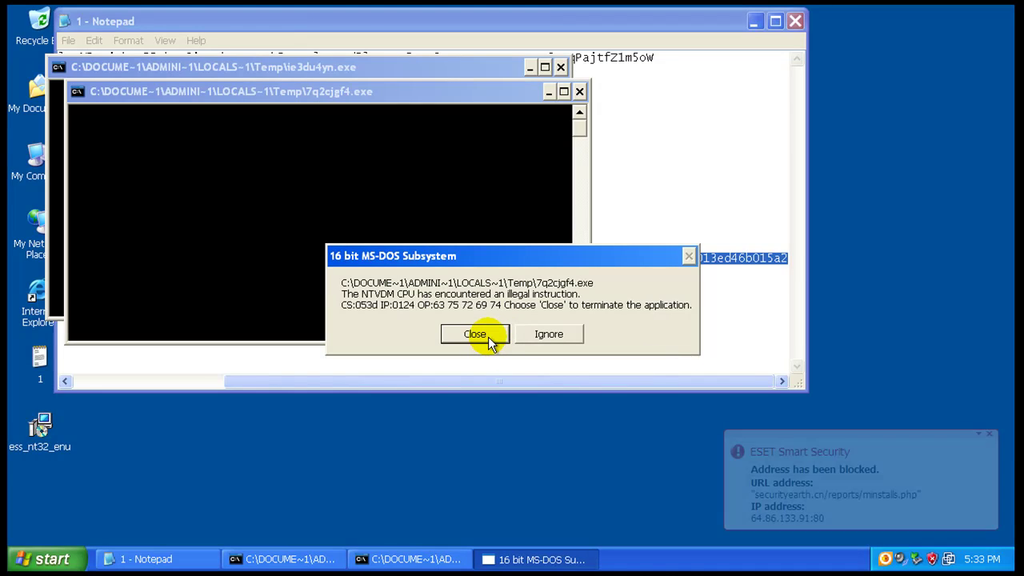
# - Close the crashed 7q2cjgf4.exe and ie3du4yn.exe errors and select the vderikupa address line
pyautogui.click(486, 336)
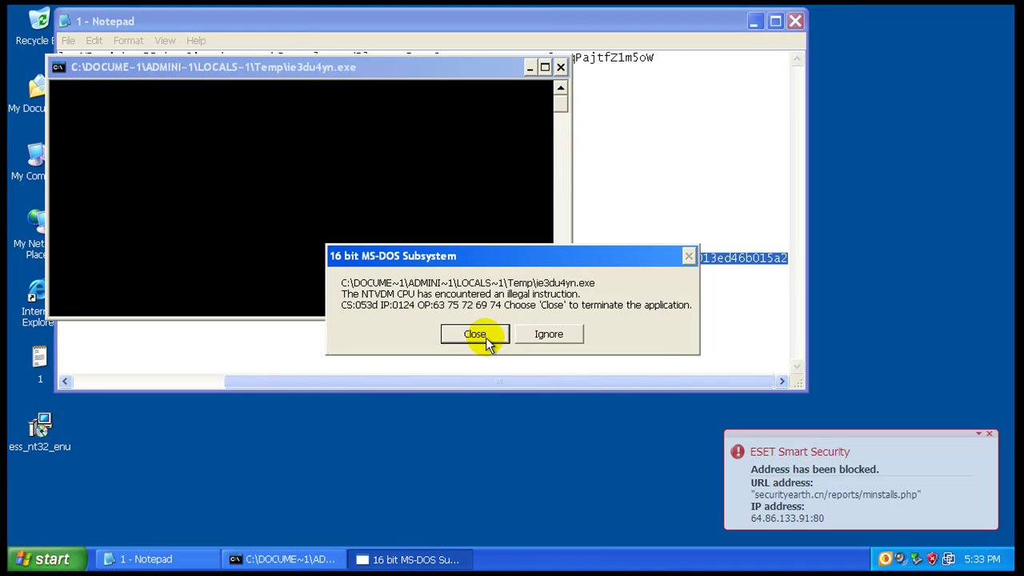
pyautogui.click(486, 335)
pyautogui.click(464, 283)
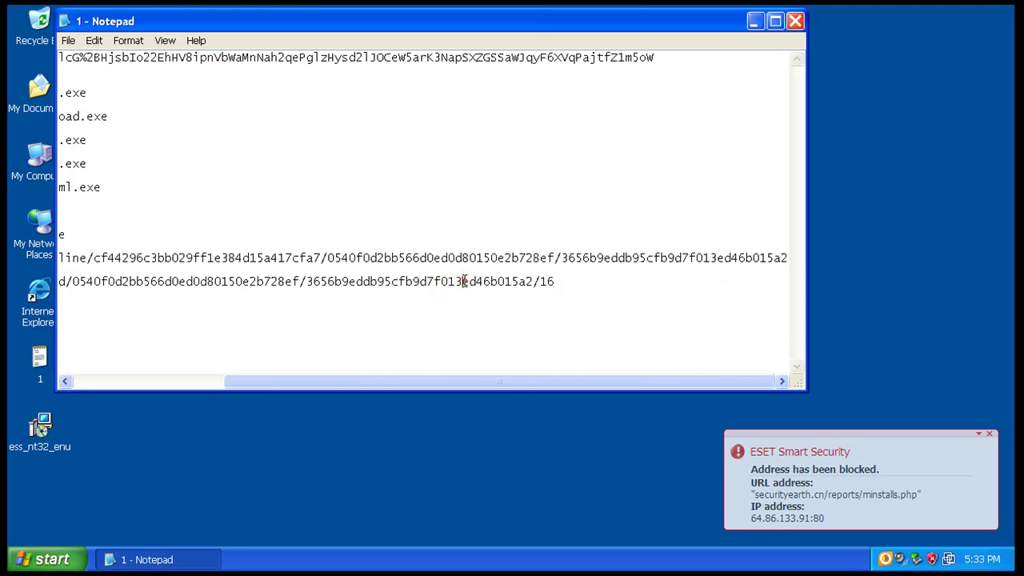
pyautogui.doubleClick(464, 283)
pyautogui.rightClick(466, 284)
# - Copy the vderikupa address, close Notepad, and load the address in a new browser
pyautogui.click(514, 325)
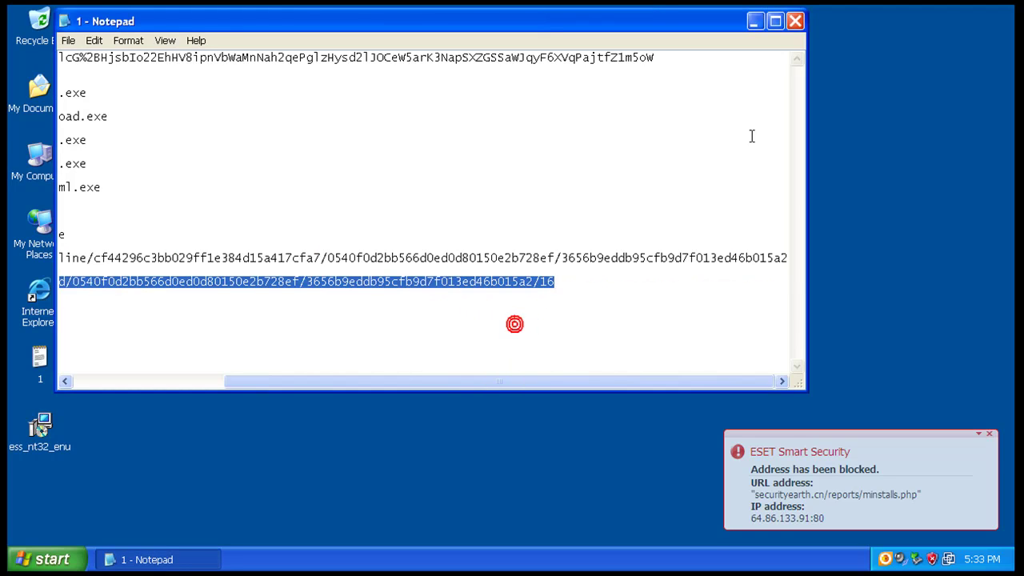
pyautogui.click(796, 22)
pyautogui.doubleClick(52, 305)
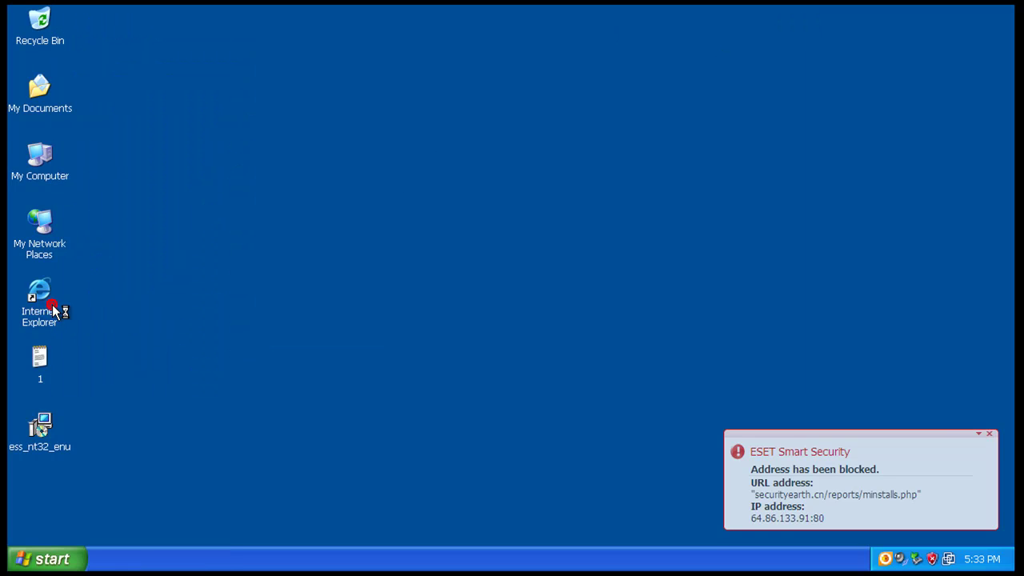
pyautogui.click(351, 88)
pyautogui.rightClick(352, 88)
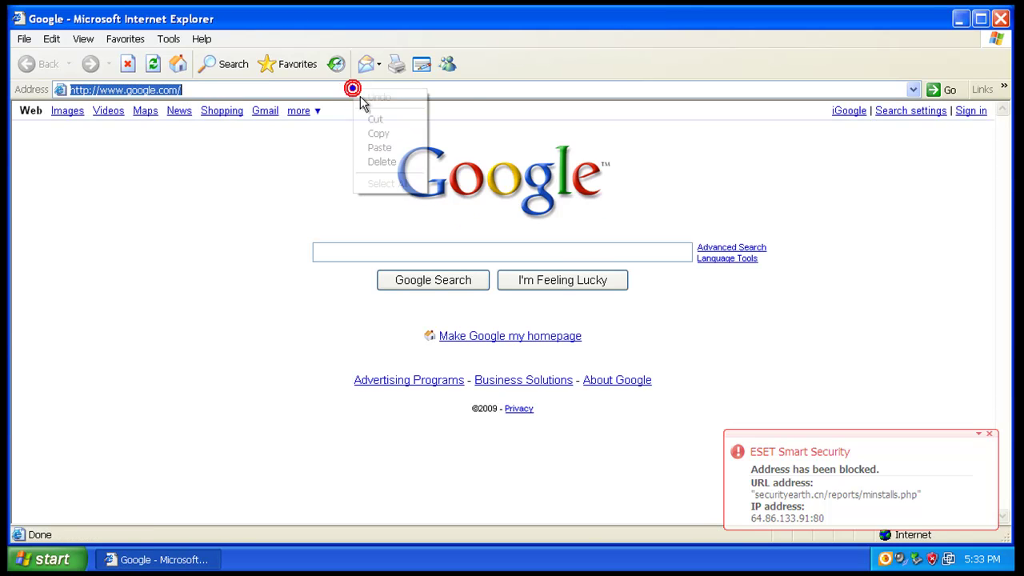
pyautogui.click(383, 148)
pyautogui.press('Return')
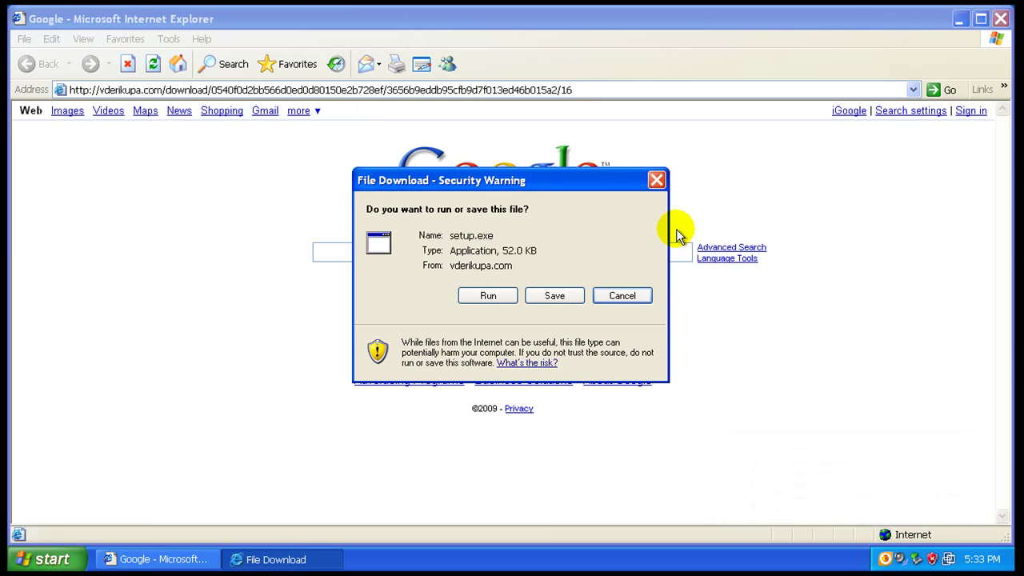
# - Run the downloaded setup.exe, close both MS-DOS crash errors, and close the browser
pyautogui.click(486, 296)
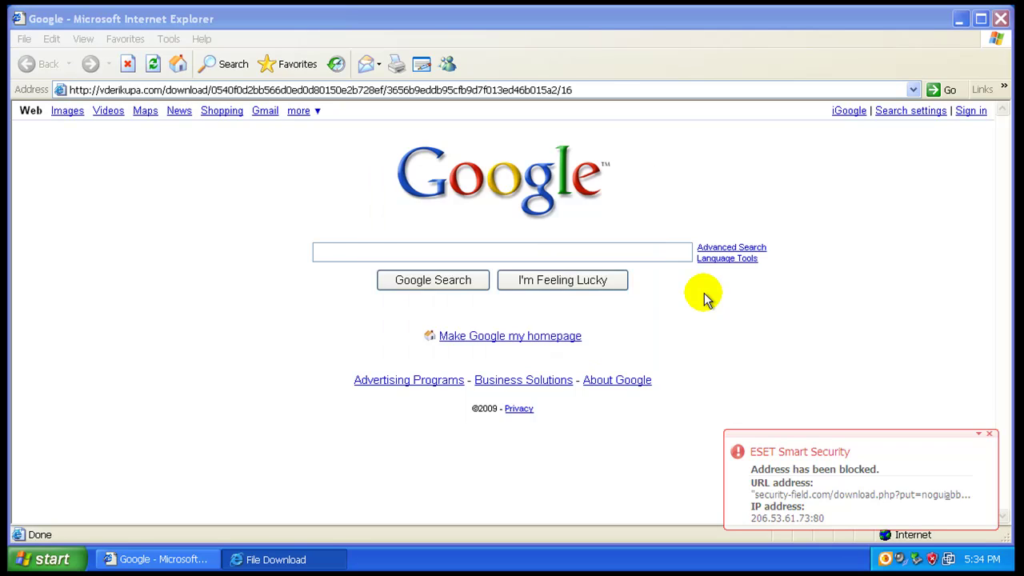
pyautogui.click(598, 287)
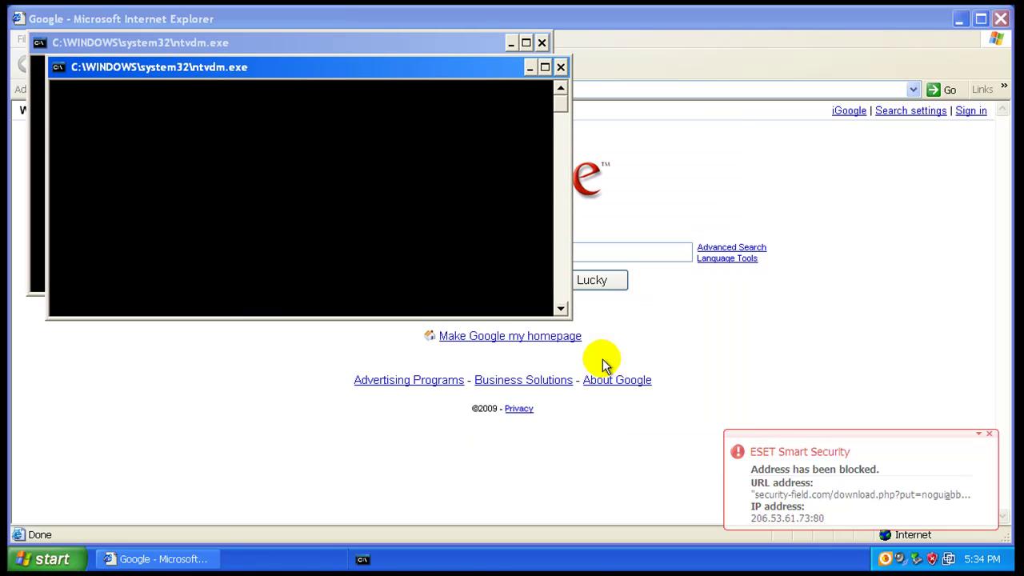
pyautogui.click(498, 334)
pyautogui.click(501, 334)
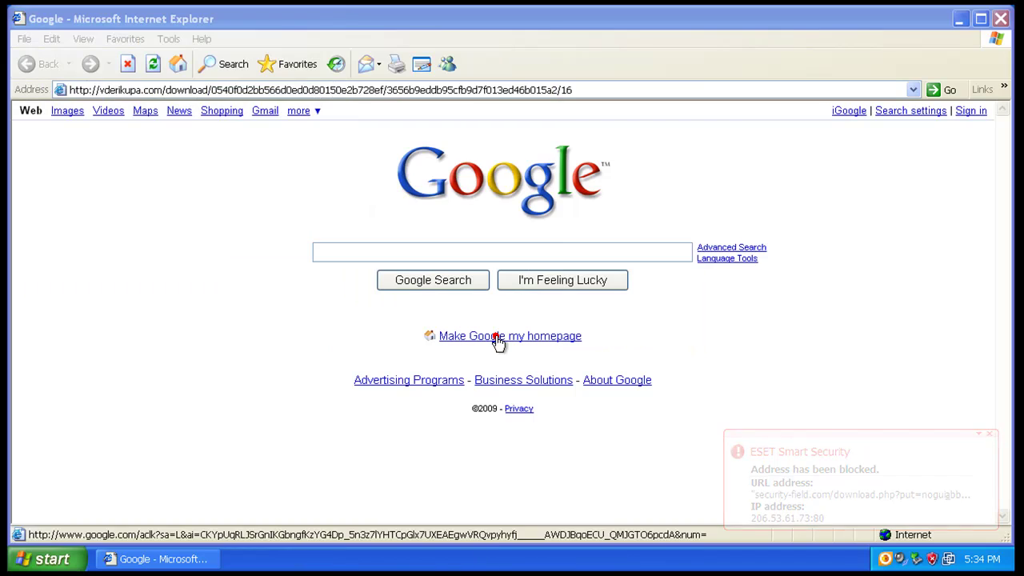
pyautogui.rightClick(223, 559)
pyautogui.click(232, 542)
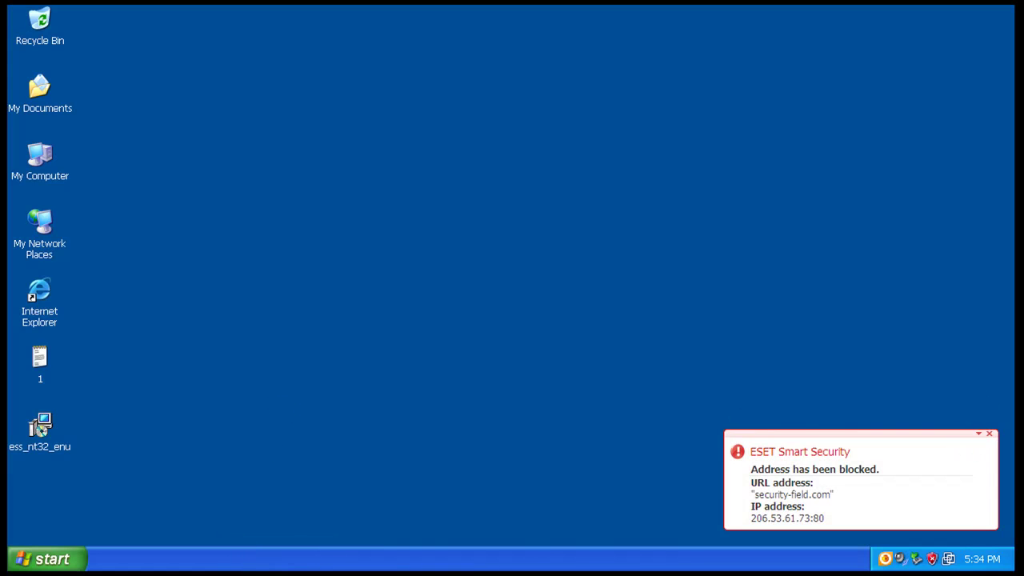
# - Open the ESET Smart Security main window and dismiss the blocked-address notification
pyautogui.click(900, 560)
pyautogui.click(884, 559)
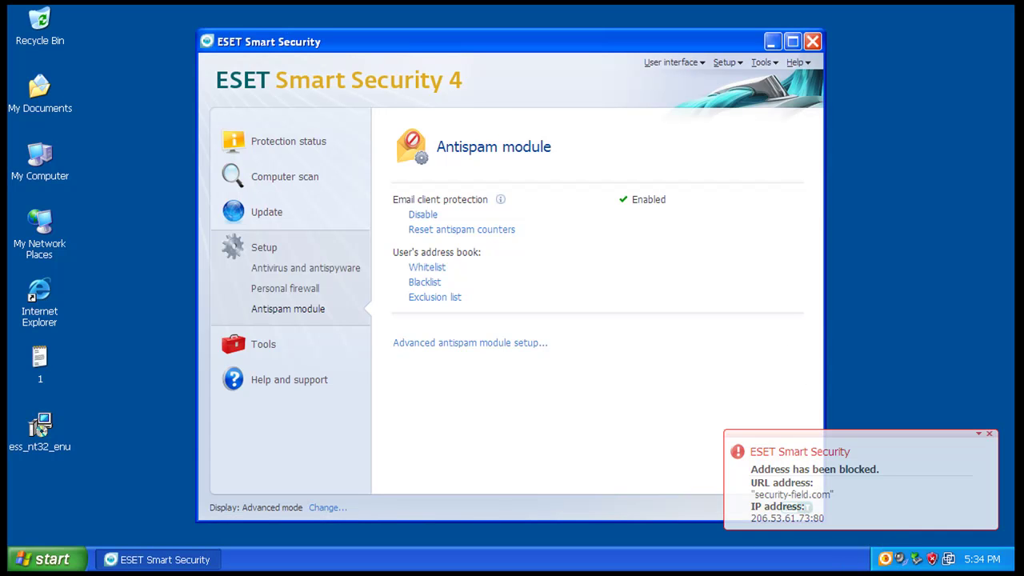
pyautogui.click(990, 437)
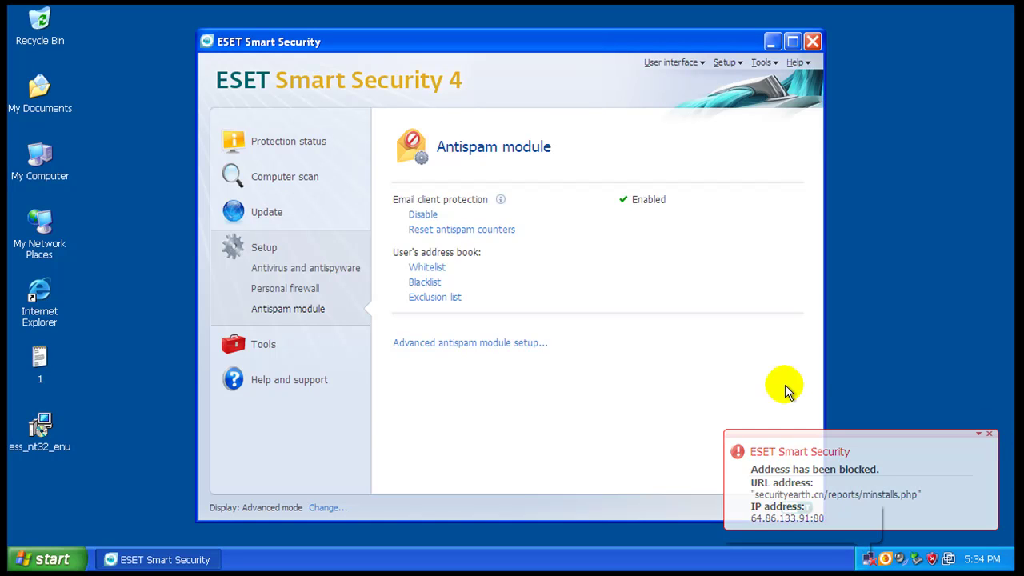
pyautogui.click(992, 436)
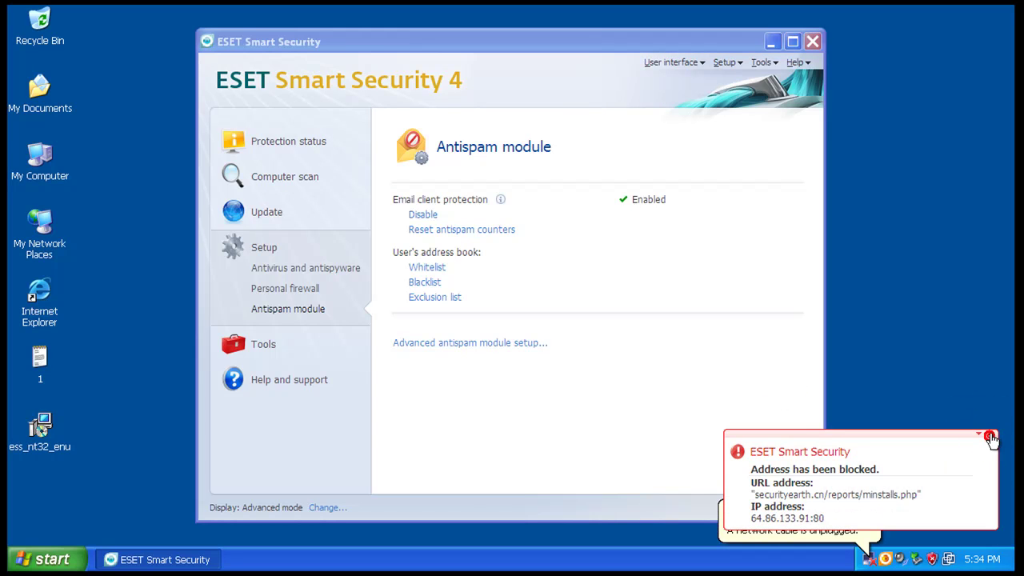
pyautogui.click(990, 436)
# - Run a custom computer scan of the C: drive and operating memory
pyautogui.click(302, 182)
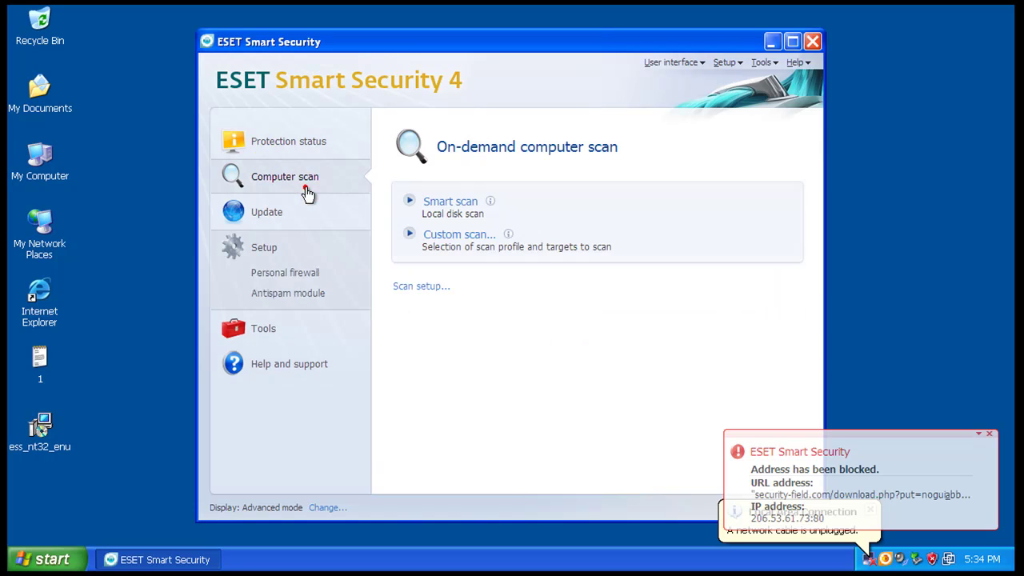
pyautogui.click(409, 201)
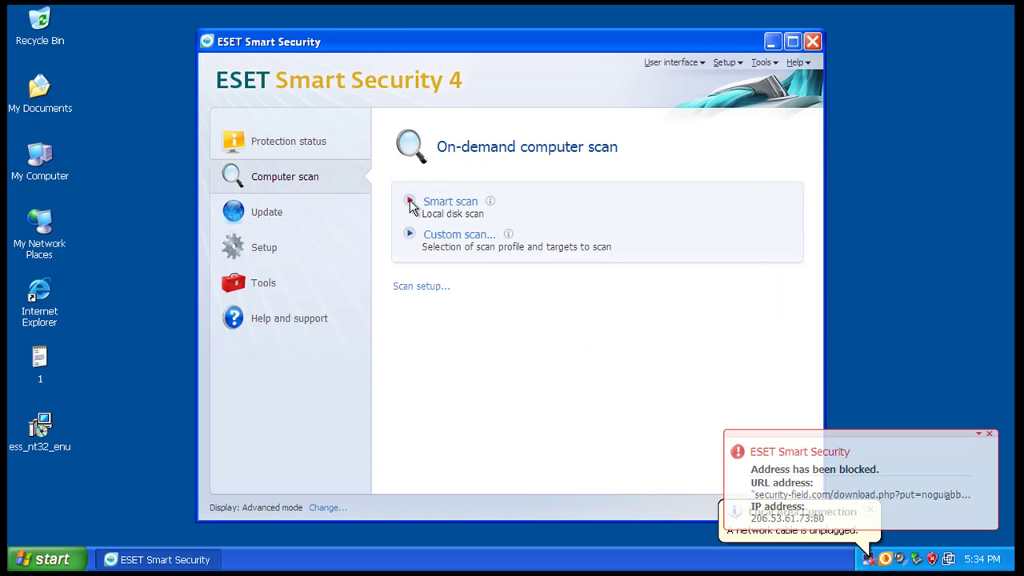
pyautogui.click(453, 236)
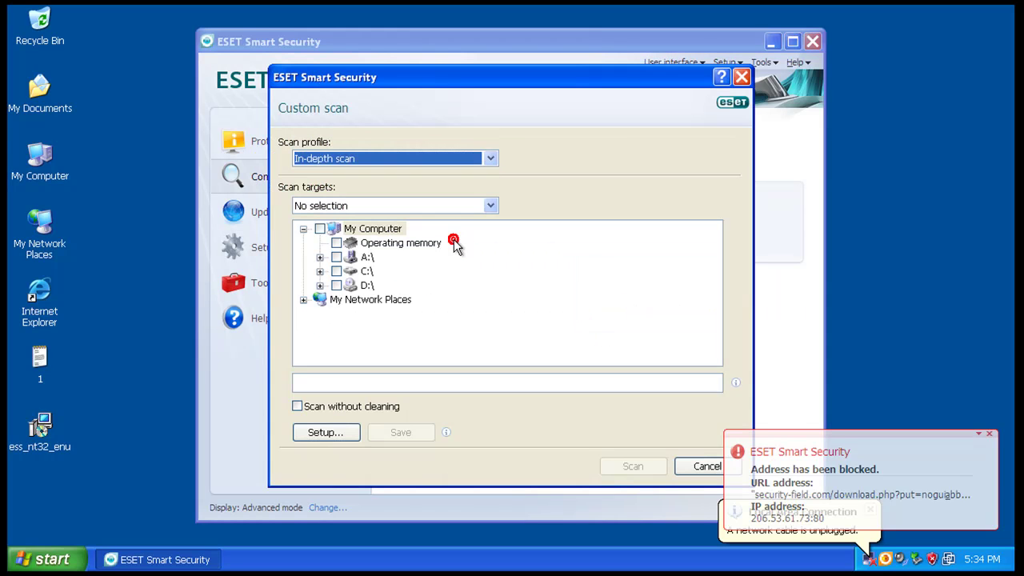
pyautogui.click(336, 272)
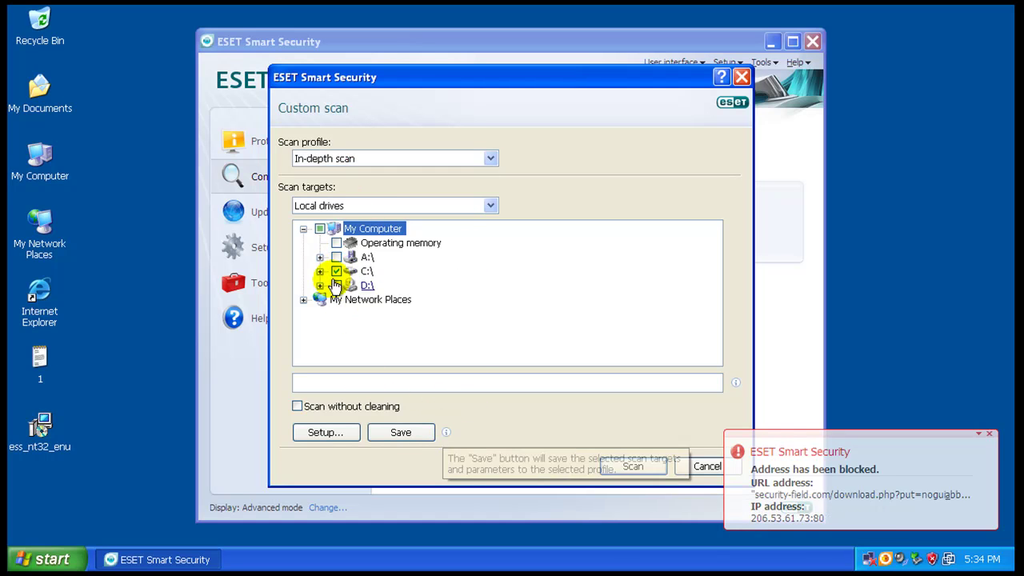
pyautogui.click(337, 243)
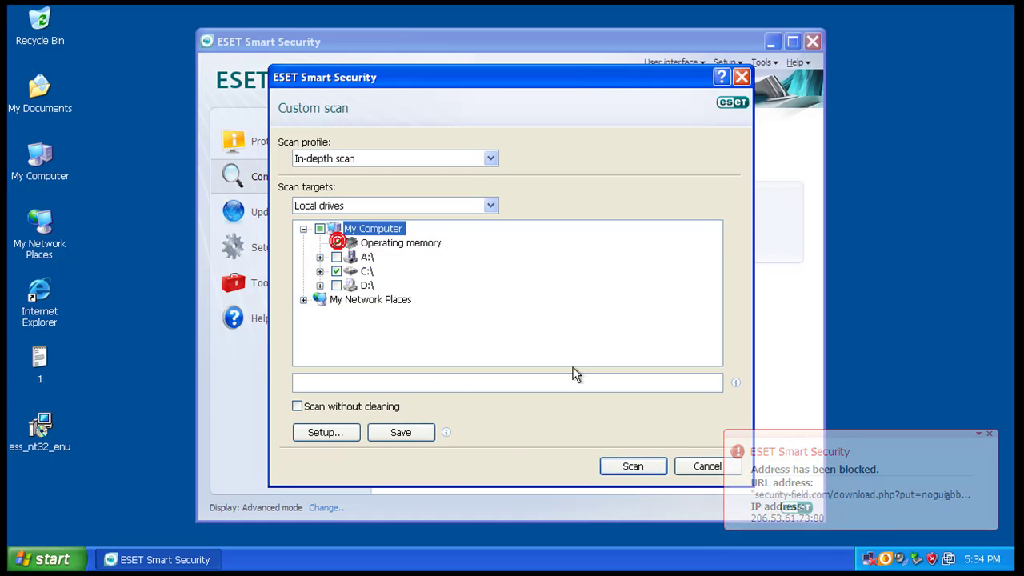
pyautogui.click(636, 466)
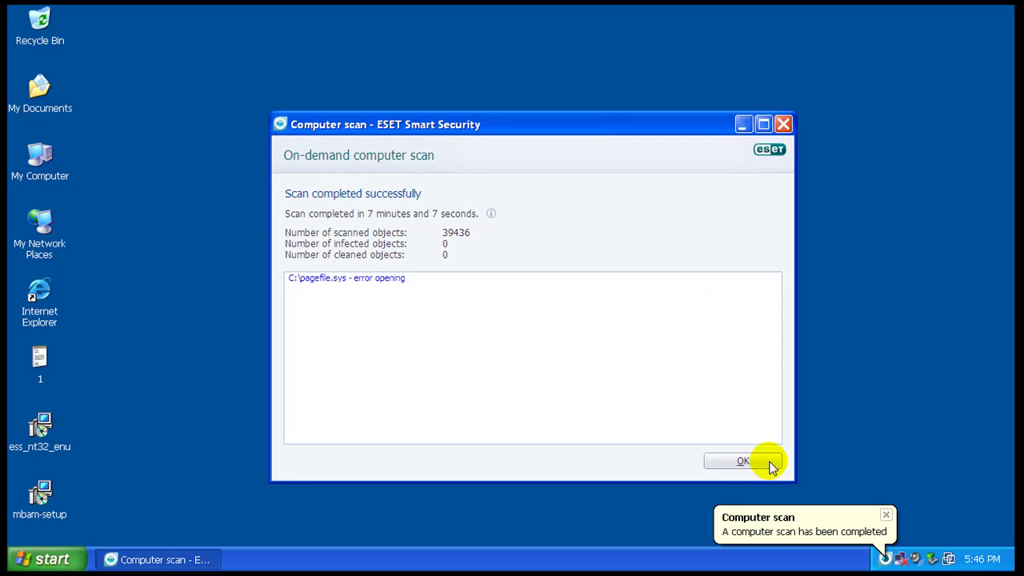
# - Close the scan report showing 0 infected objects and the Computer scan completion balloon
pyautogui.click(739, 469)
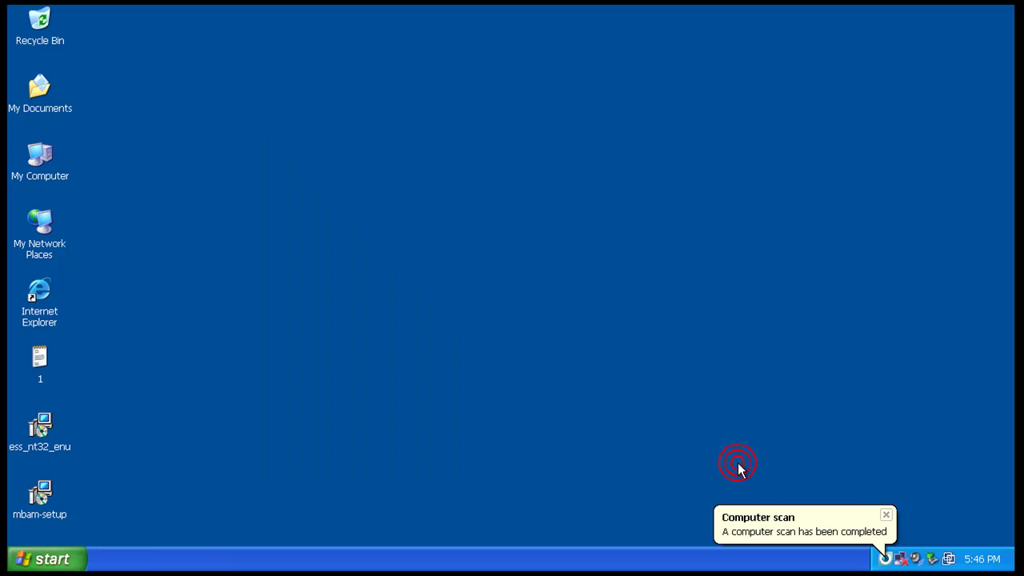
pyautogui.click(888, 515)
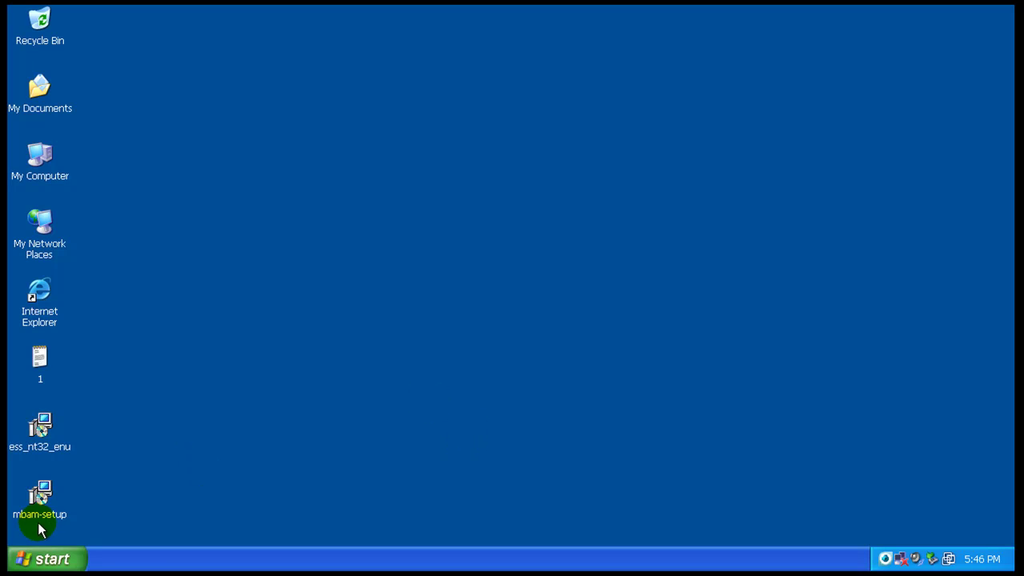
# - Clear the desktop selection and acknowledge Malwarebytes' finished quick scan with 22 infections
pyautogui.moveTo(40, 492); pyautogui.dragTo(240, 427)
pyautogui.click(394, 434)
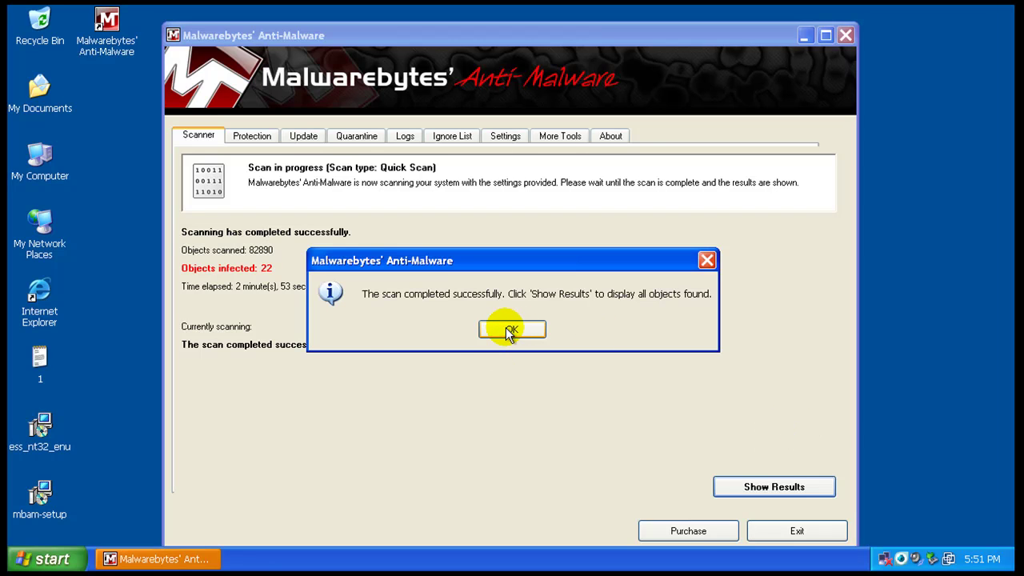
pyautogui.click(507, 328)
# - Show the detected items and widen the Items column to reveal full paths
pyautogui.click(751, 487)
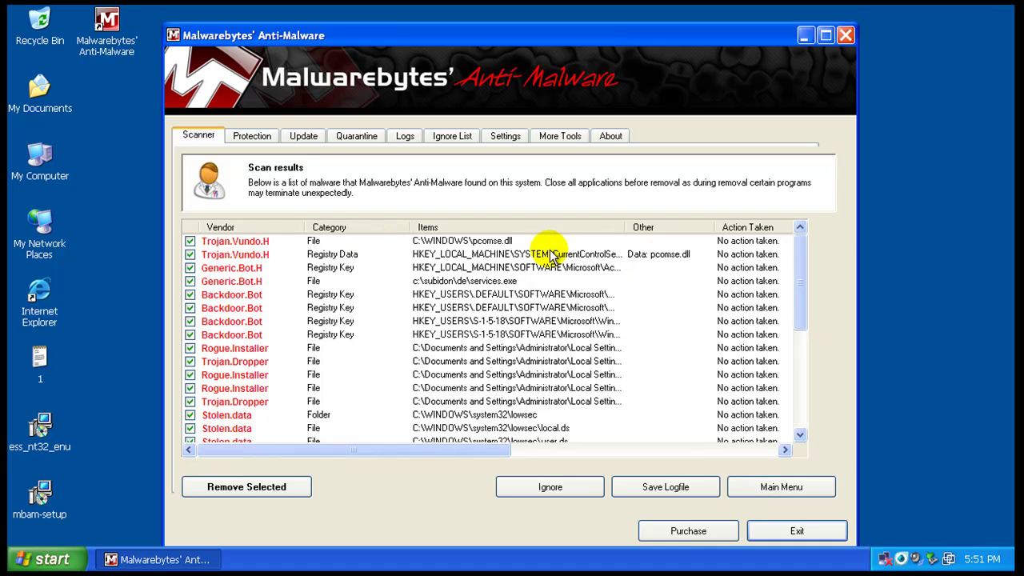
pyautogui.moveTo(622, 227); pyautogui.dragTo(692, 223)
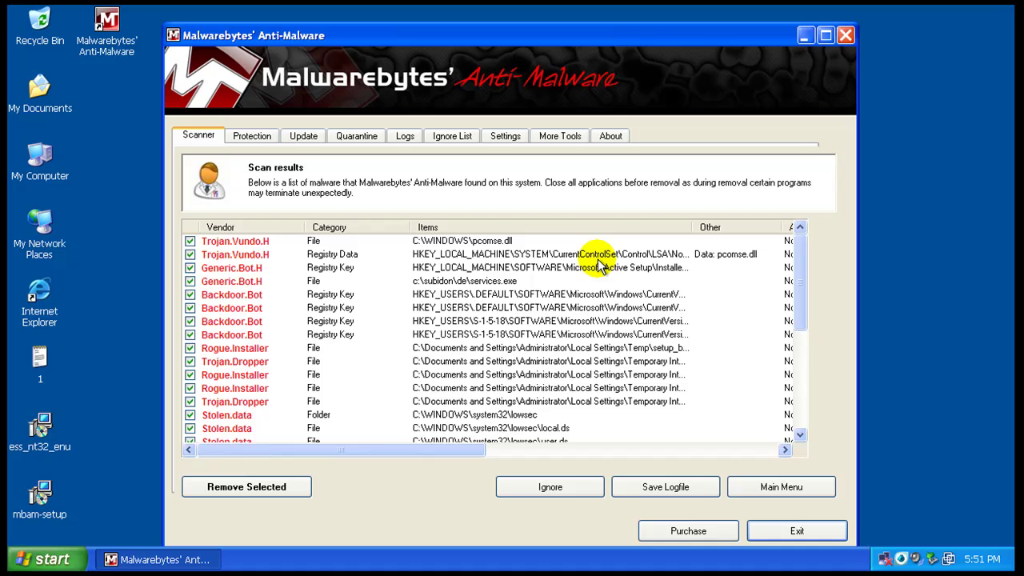
pyautogui.click(504, 281)
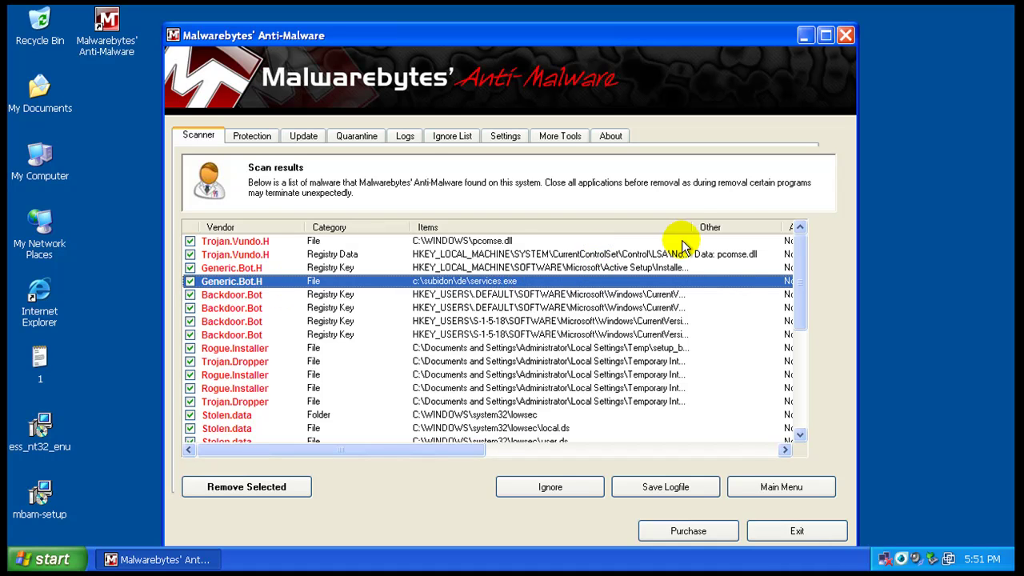
pyautogui.moveTo(693, 227); pyautogui.dragTo(852, 217)
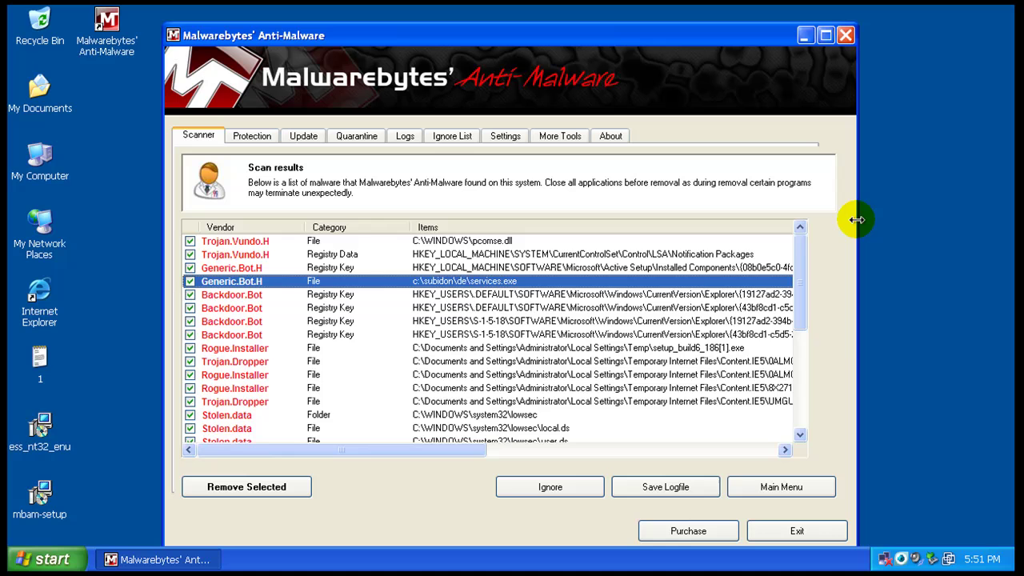
pyautogui.moveTo(474, 440); pyautogui.dragTo(508, 450)
# - Review the Userinit, Backdoor.Bot registry and Rogue.Installer setup file entries
pyautogui.click(543, 394)
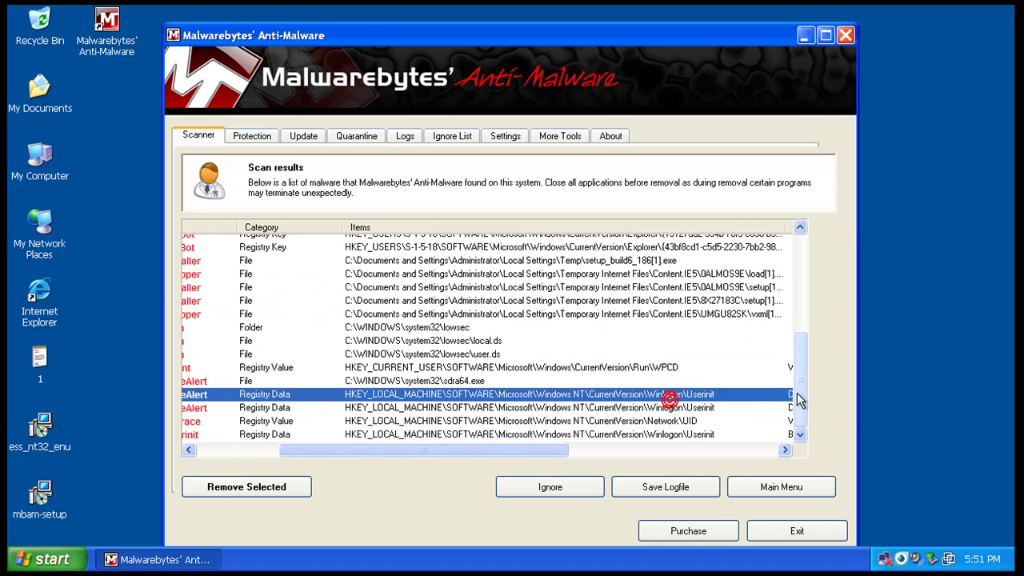
pyautogui.moveTo(799, 393); pyautogui.dragTo(805, 280)
pyautogui.click(612, 308)
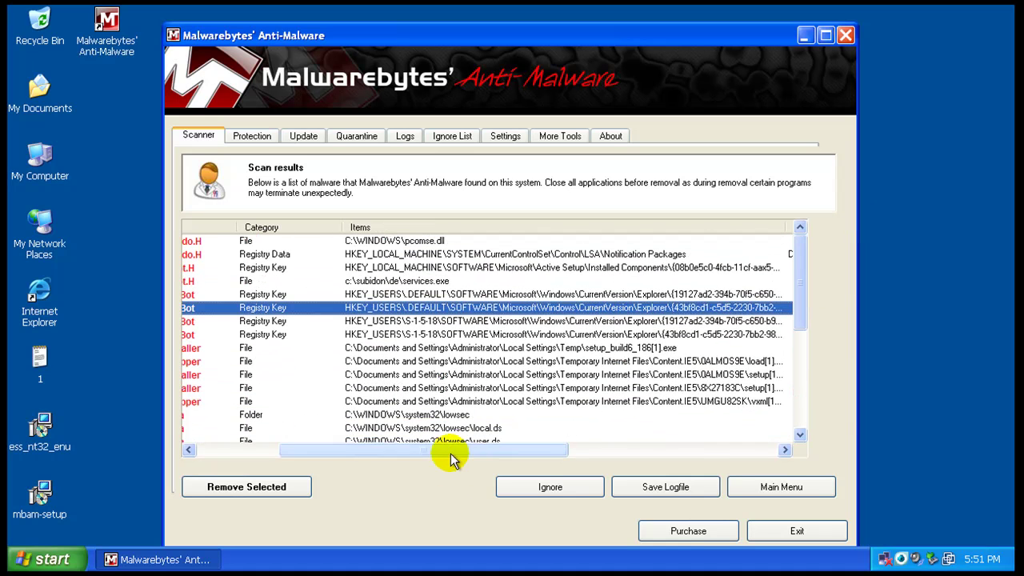
pyautogui.moveTo(479, 451); pyautogui.dragTo(430, 456)
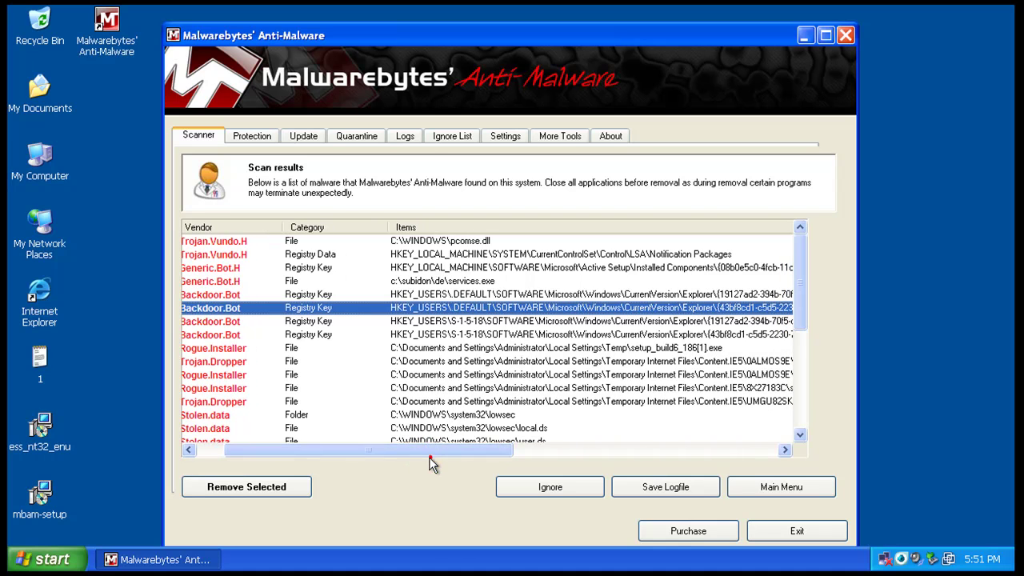
pyautogui.click(436, 350)
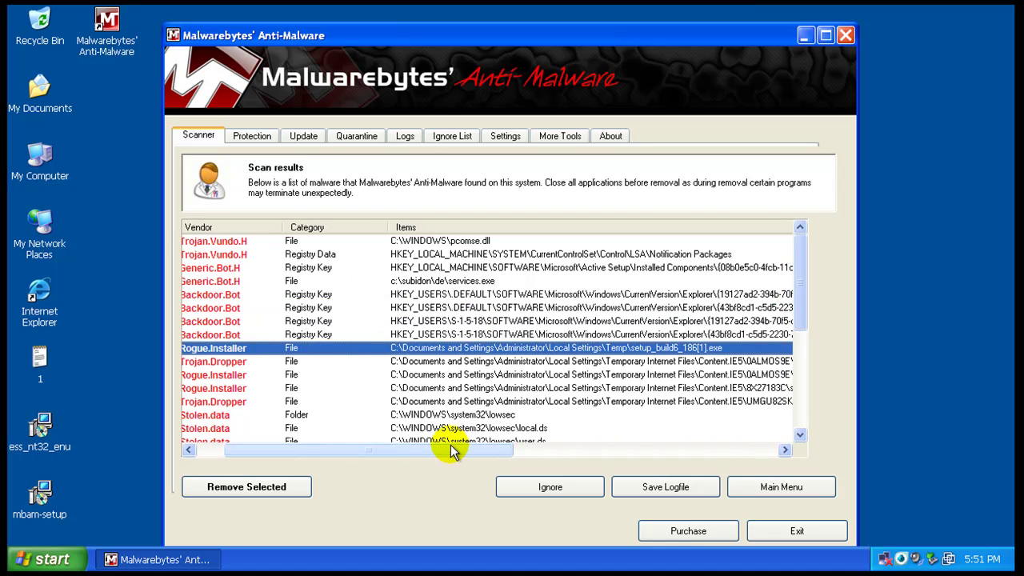
pyautogui.scroll(-2, 456, 423)
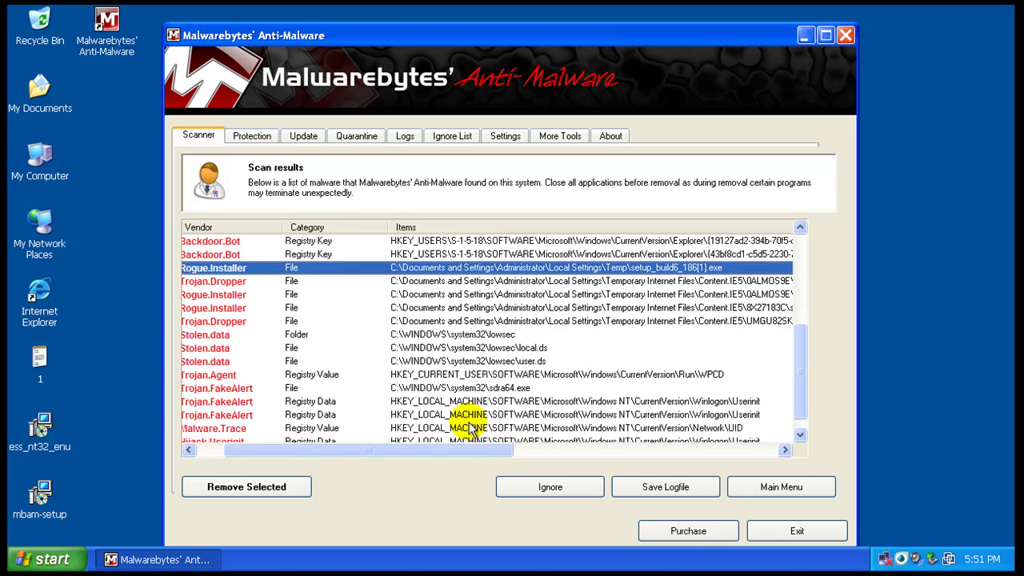
pyautogui.moveTo(454, 451); pyautogui.dragTo(421, 465)
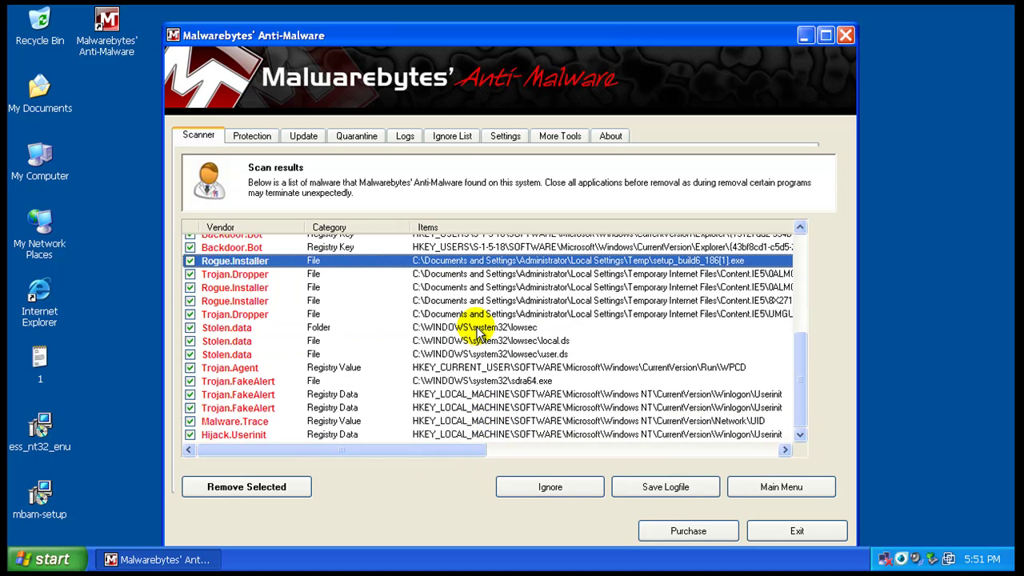
# - Scroll through the remaining detections, including the Trojan.FakeAlert sdra64.exe entry
pyautogui.click(483, 383)
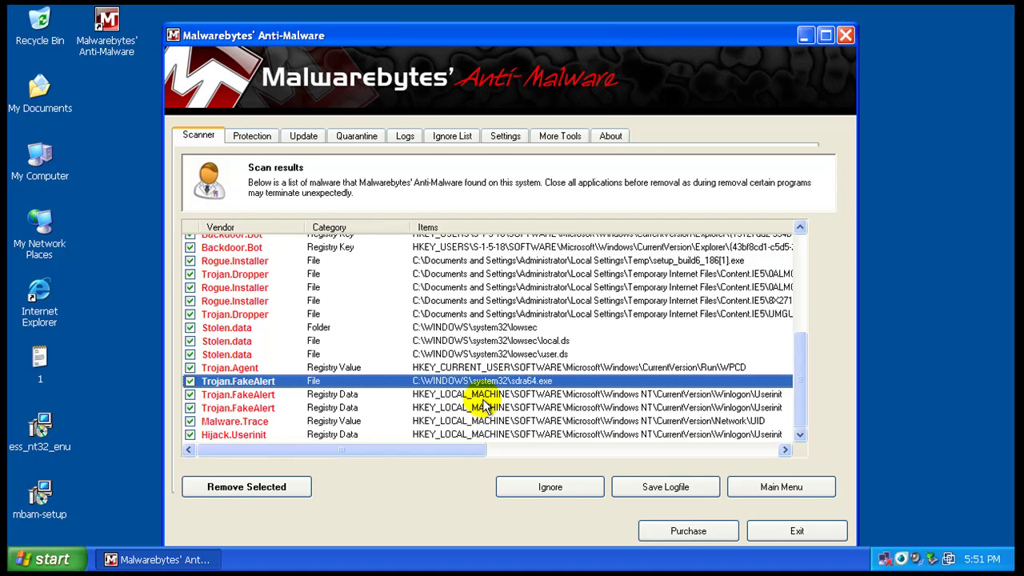
pyautogui.moveTo(468, 454); pyautogui.dragTo(389, 475)
pyautogui.moveTo(801, 388); pyautogui.dragTo(814, 270)
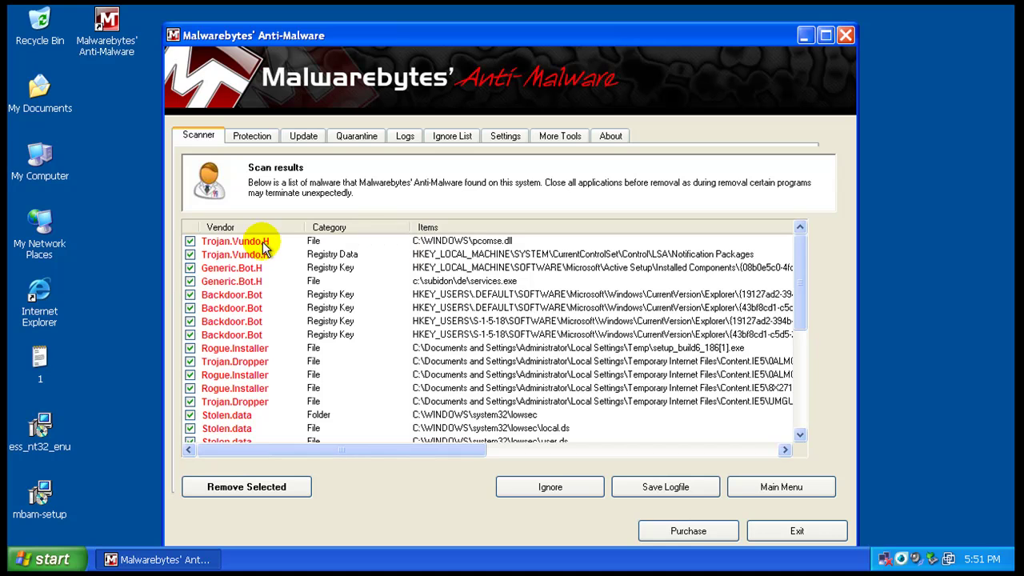
pyautogui.moveTo(359, 451); pyautogui.dragTo(302, 465)
pyautogui.scroll(-1, 360, 398)
pyautogui.scroll(-1, 360, 398)
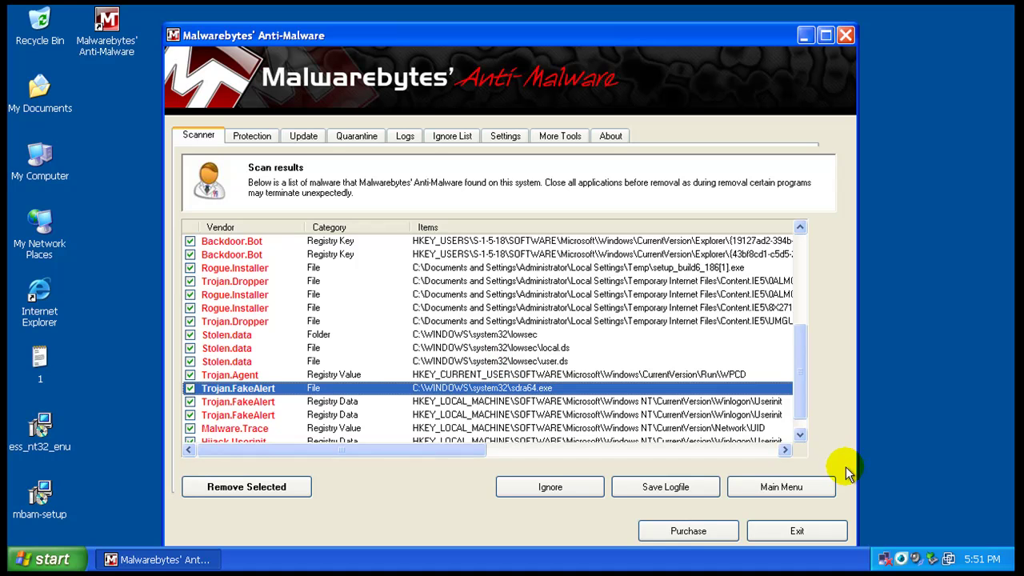
pyautogui.moveTo(802, 408)
pyautogui.mouseDown()
pyautogui.moveTo(805, 331)
pyautogui.moveTo(802, 434)
pyautogui.moveTo(871, 338)
pyautogui.moveTo(805, 389)
pyautogui.moveTo(834, 282)
pyautogui.moveTo(804, 240)
pyautogui.mouseUp()
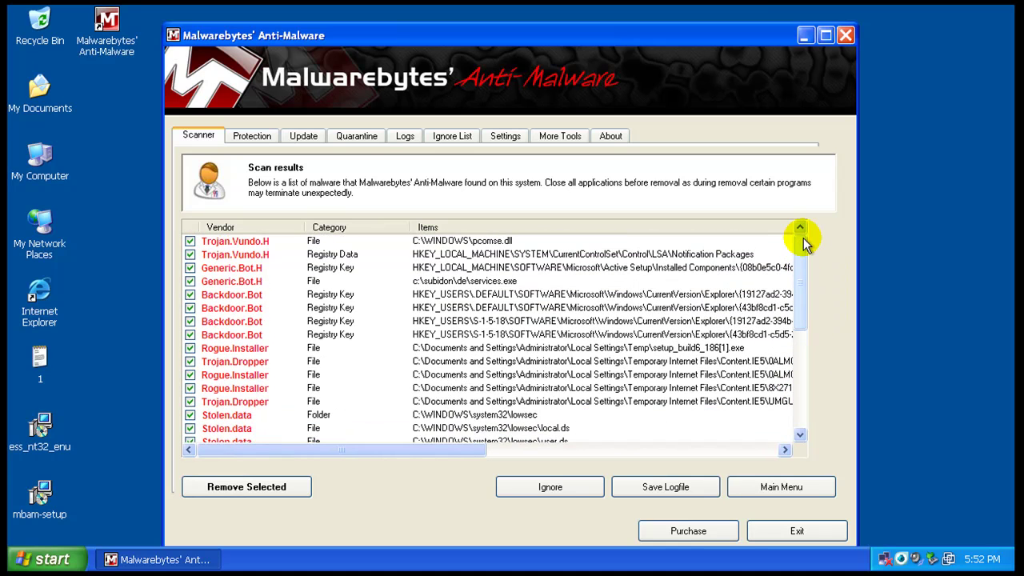
# - Close Malwarebytes' Anti-Malware, confirming Yes despite the warning that detections remain unremoved
pyautogui.rightClick(900, 559)
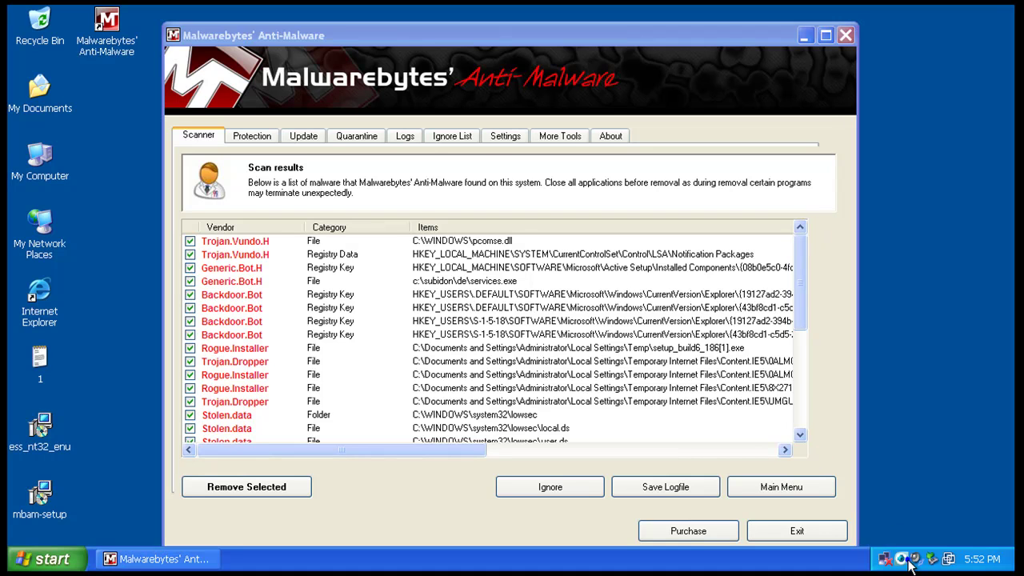
pyautogui.click(908, 427)
pyautogui.click(830, 271)
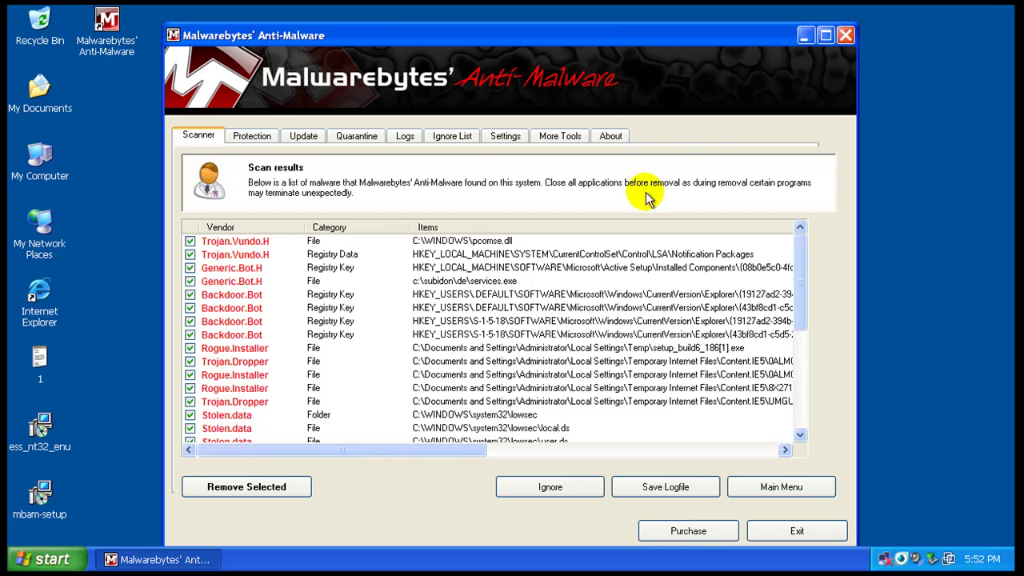
pyautogui.click(846, 35)
pyautogui.click(485, 329)
pyautogui.click(748, 329)
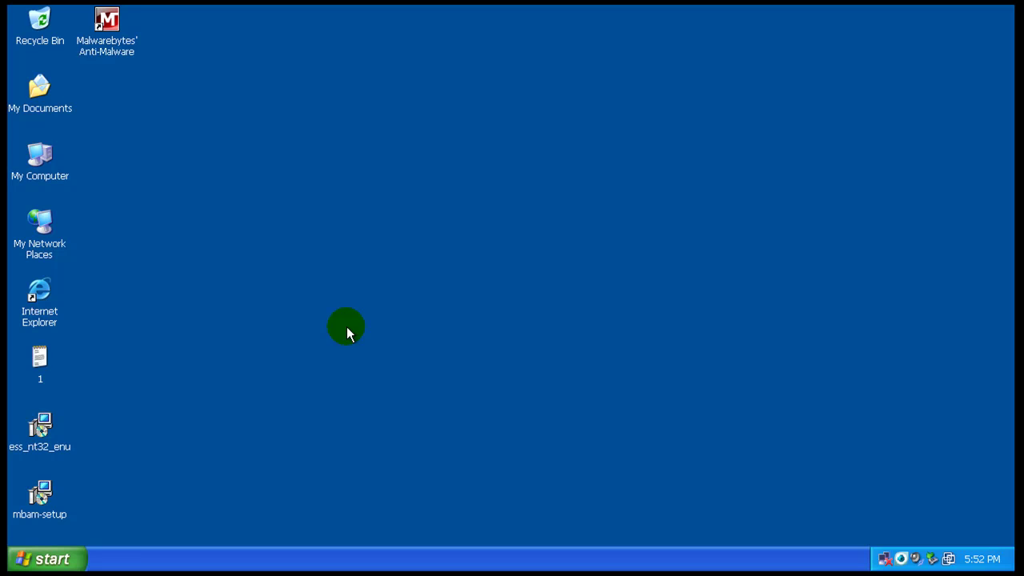
# - View ESET Smart Security's About information from its tray icon, then dismiss it
pyautogui.rightClick(916, 559)
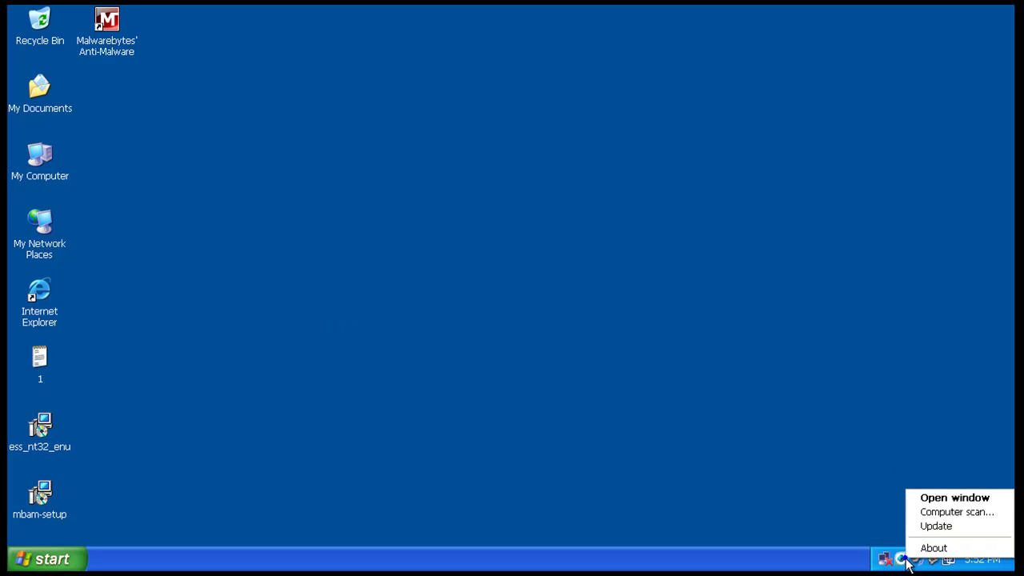
pyautogui.click(928, 548)
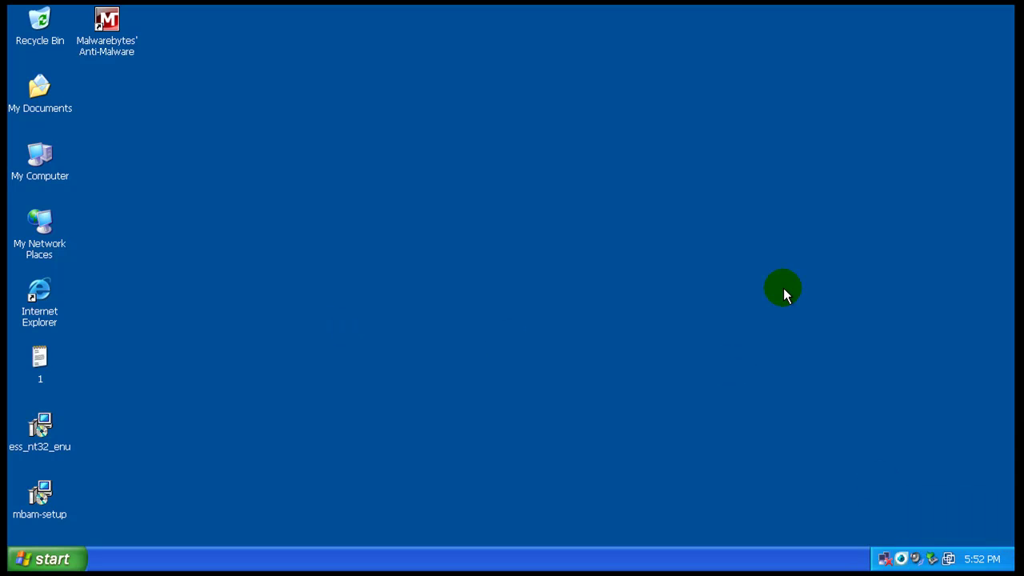
pyautogui.click(683, 448)
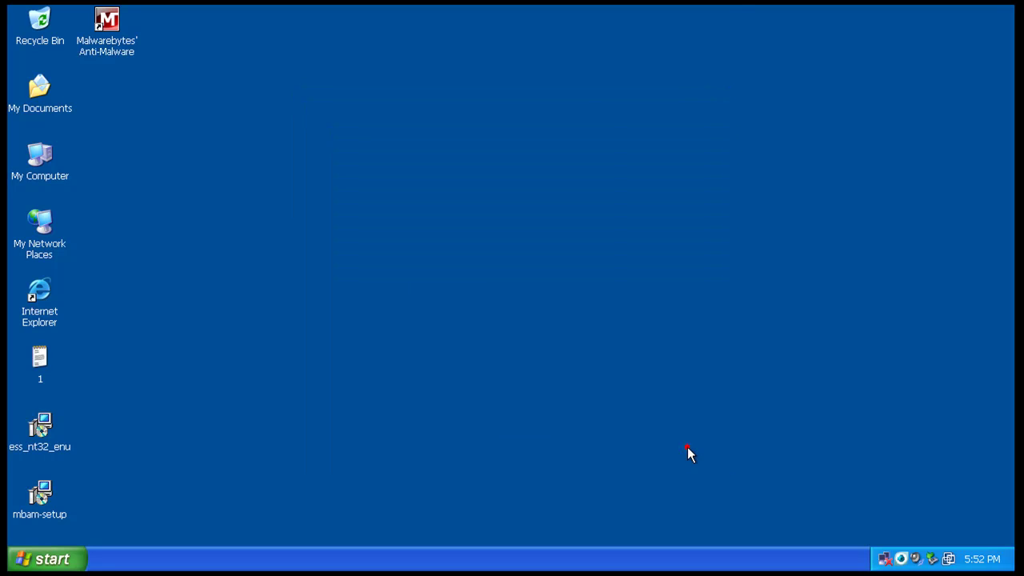